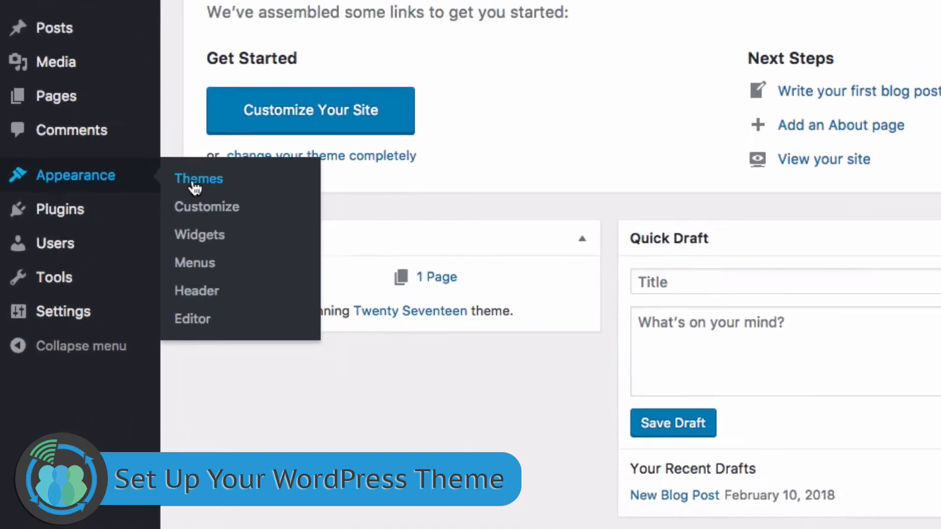
- Open the installed themes list and load prostylepainters.com in a new browser tab
{"action": "left_click", "coordinate": [195, 186]}
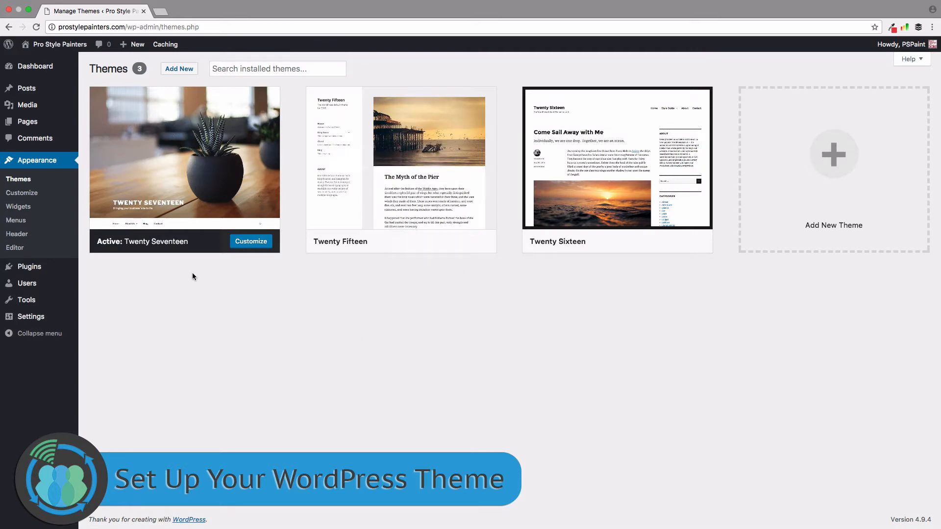
{"action": "mouse_move", "coordinate": [158, 223]}
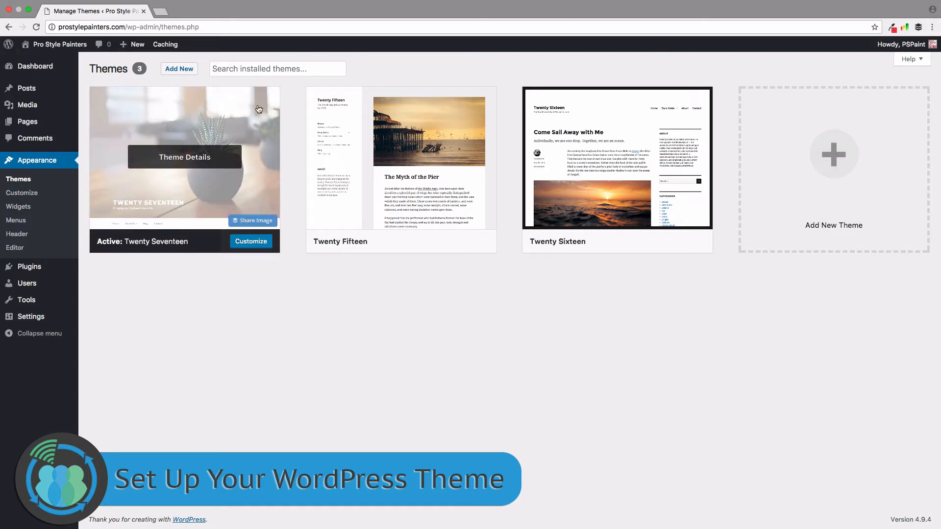
{"action": "left_click", "coordinate": [160, 10]}
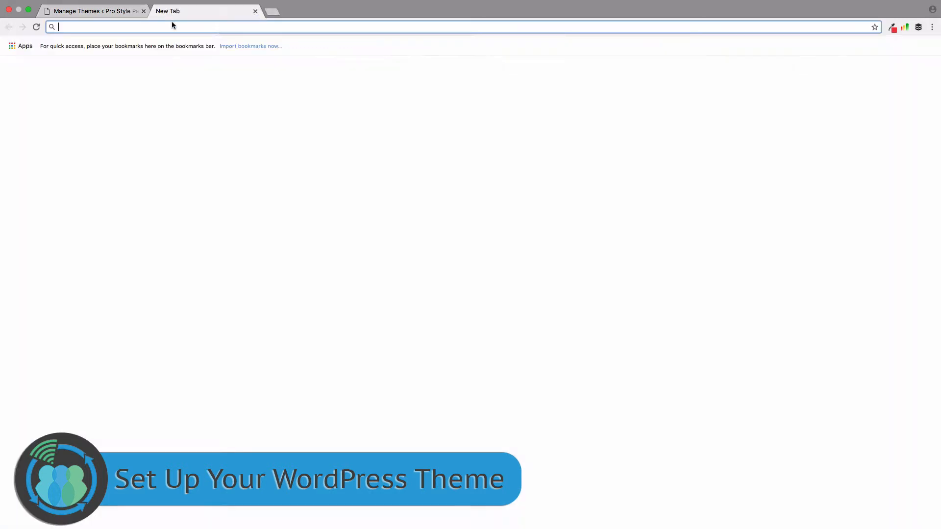
{"action": "type", "text": "prost"}
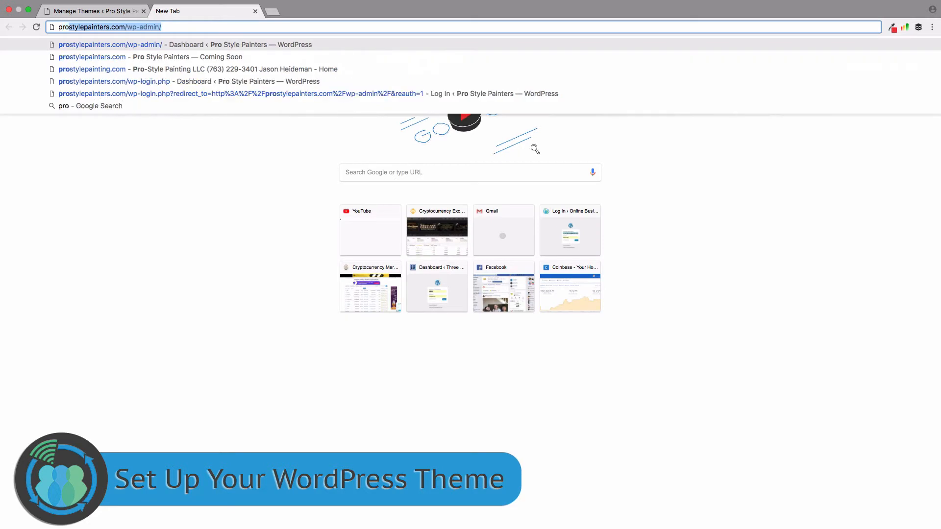
{"action": "type", "text": "ylepai"}
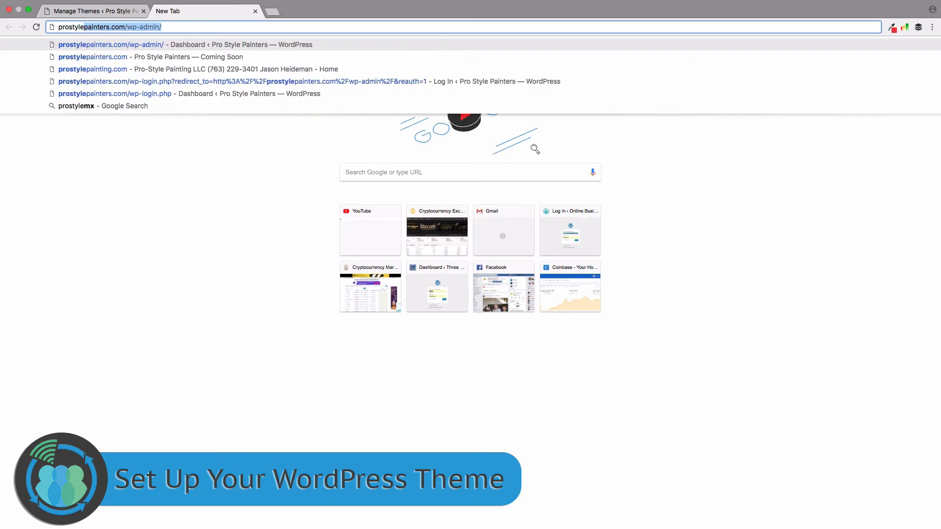
{"action": "type", "text": "nters"}
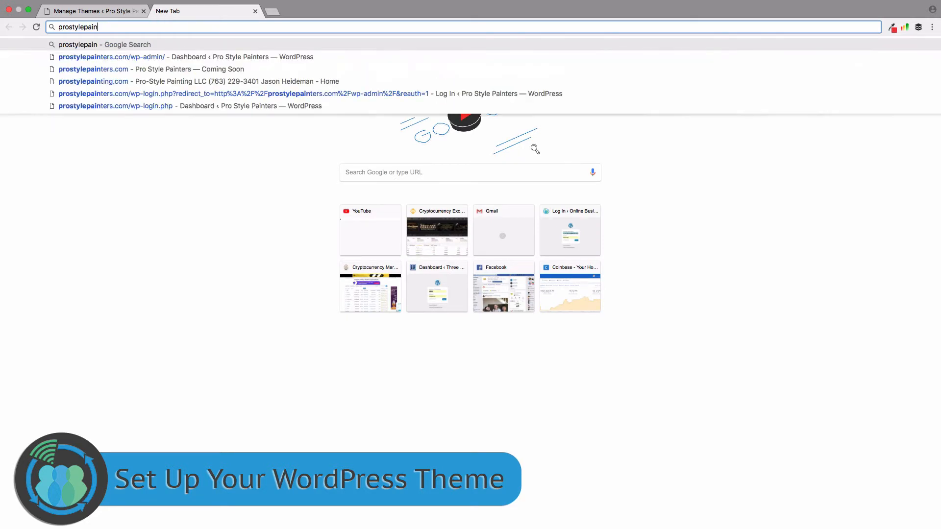
{"action": "type", "text": ".com"}
{"action": "key", "text": "Return"}
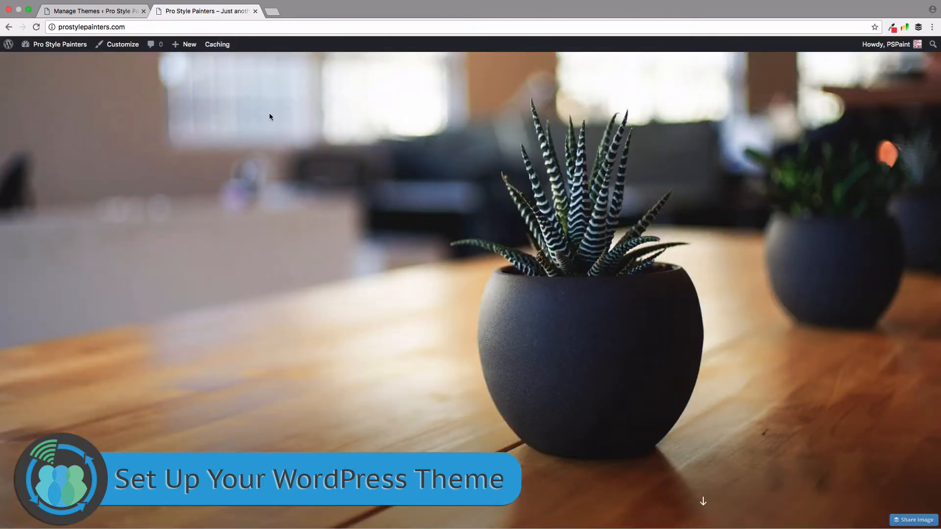
- Examine the site's homepage under the current theme, from the header image to the posts and sidebar widgets
{"action": "scroll", "coordinate": [491, 179], "scroll_direction": "down", "scroll_amount": 10}
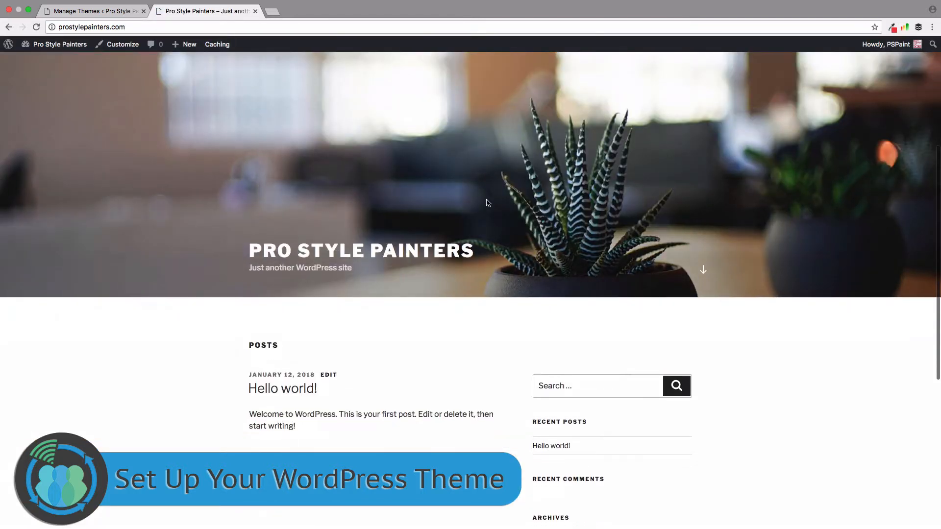
{"action": "scroll", "coordinate": [490, 72], "scroll_direction": "up", "scroll_amount": 10}
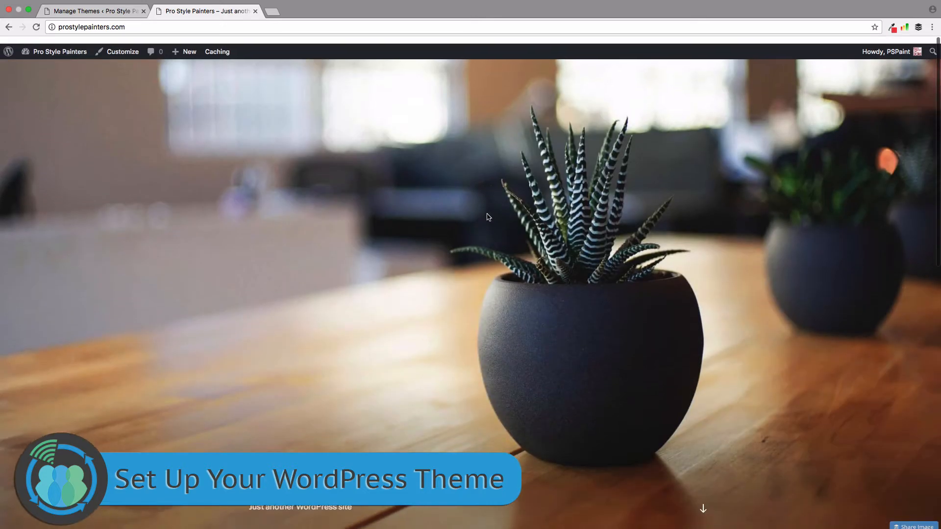
{"action": "scroll", "coordinate": [568, 186], "scroll_direction": "down", "scroll_amount": 3}
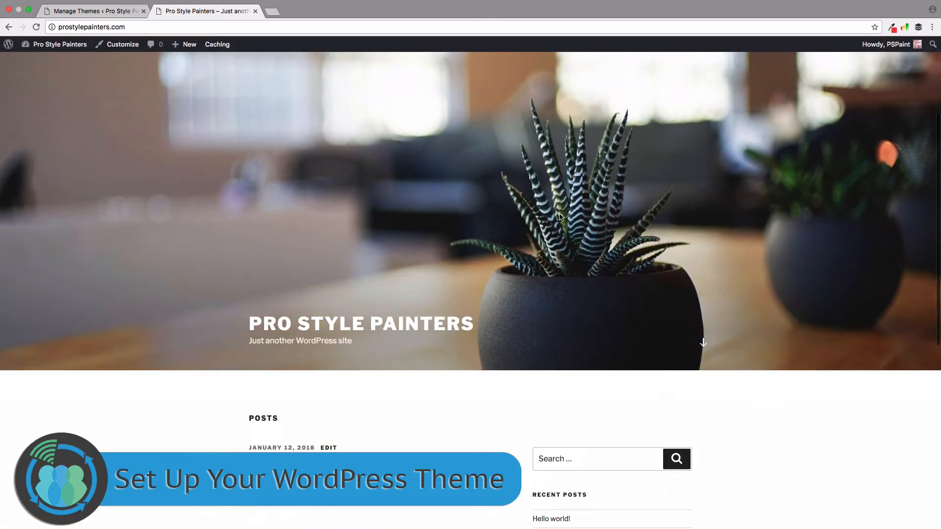
{"action": "scroll", "coordinate": [756, 148], "scroll_direction": "down", "scroll_amount": 3}
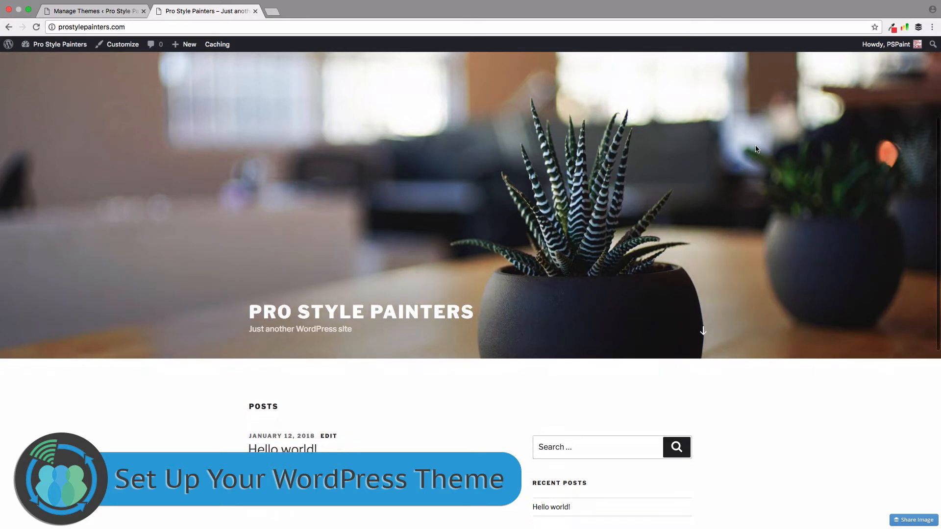
{"action": "scroll", "coordinate": [756, 148], "scroll_direction": "down", "scroll_amount": 2}
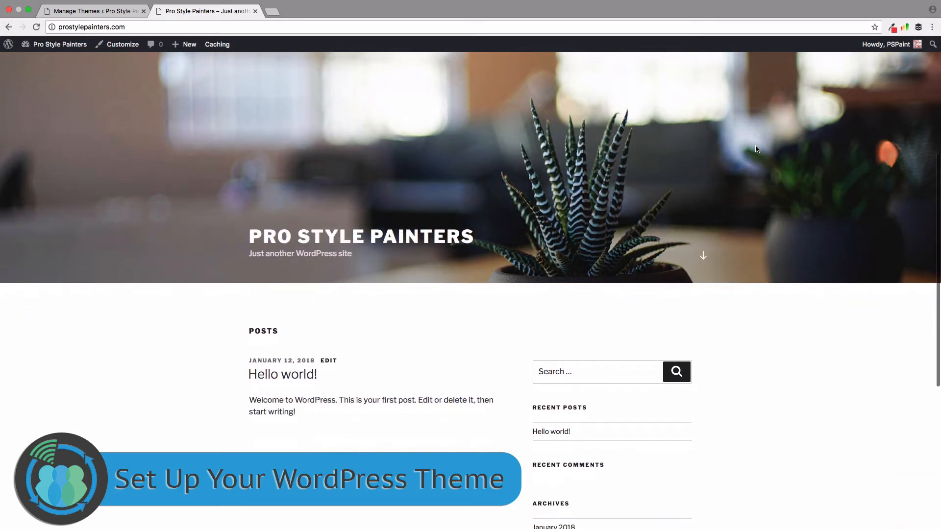
{"action": "scroll", "coordinate": [756, 158], "scroll_direction": "down", "scroll_amount": 2}
{"action": "scroll", "coordinate": [757, 158], "scroll_direction": "down", "scroll_amount": 5}
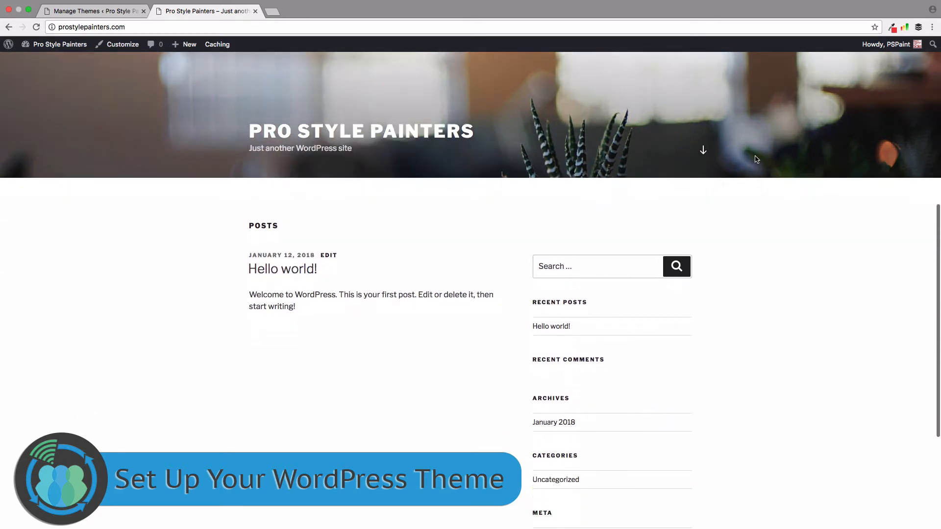
{"action": "scroll", "coordinate": [756, 157], "scroll_direction": "up", "scroll_amount": 4}
{"action": "scroll", "coordinate": [756, 158], "scroll_direction": "up", "scroll_amount": 6}
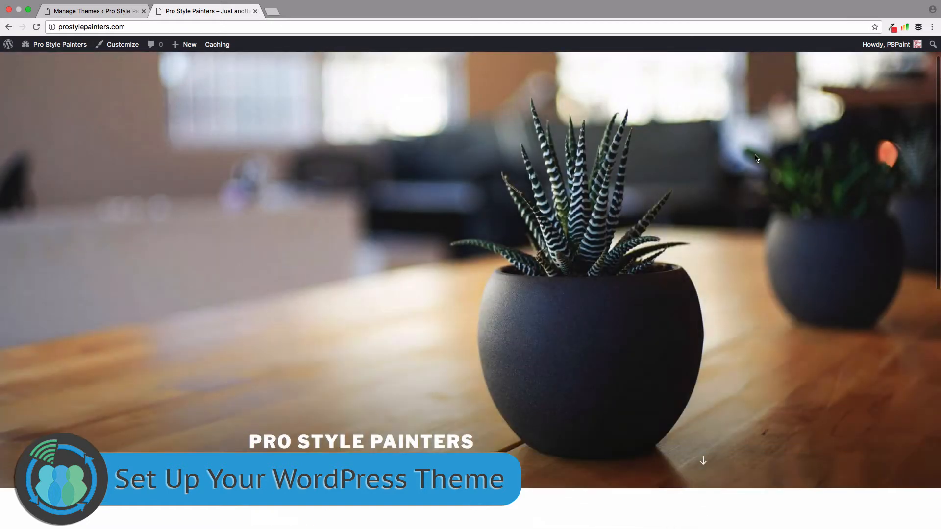
{"action": "scroll", "coordinate": [756, 159], "scroll_direction": "down", "scroll_amount": 2}
{"action": "scroll", "coordinate": [757, 158], "scroll_direction": "down", "scroll_amount": 4}
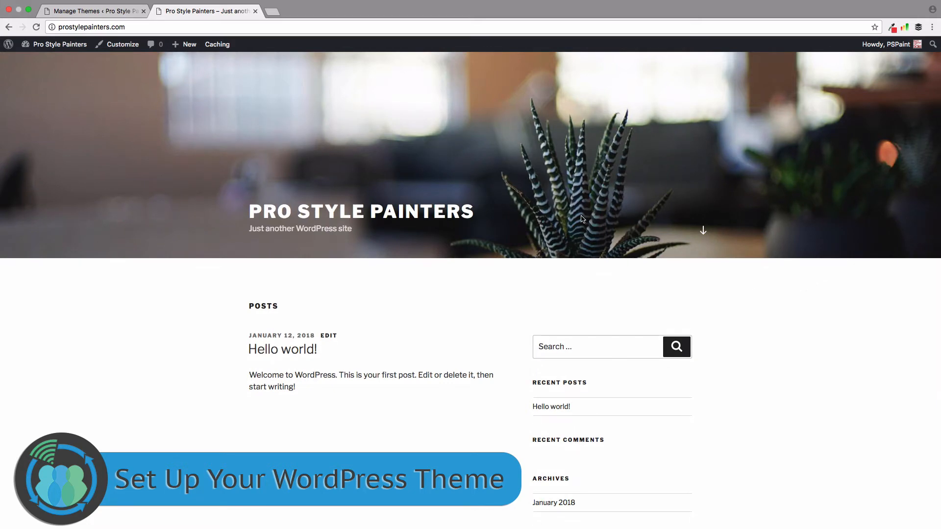
{"action": "scroll", "coordinate": [582, 218], "scroll_direction": "down", "scroll_amount": 3}
{"action": "scroll", "coordinate": [580, 218], "scroll_direction": "up", "scroll_amount": 8}
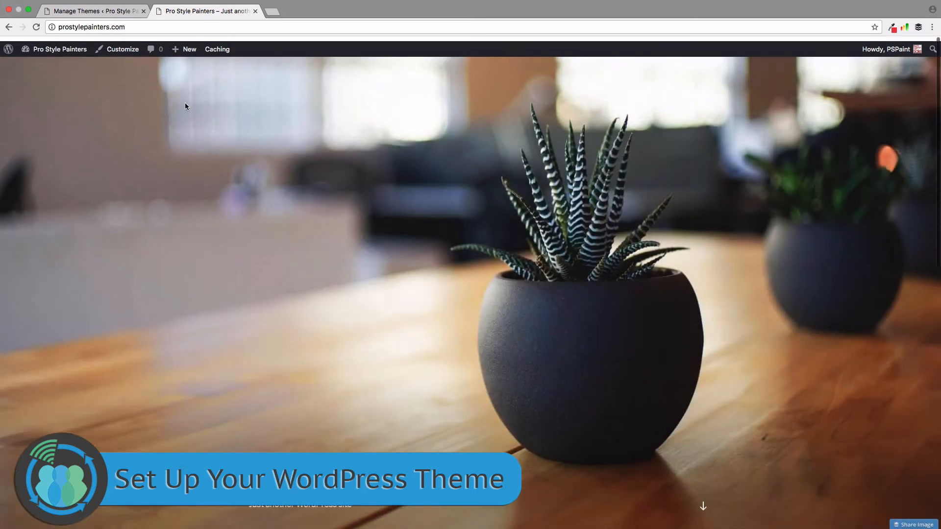
- Preview the Twenty Fifteen theme live, compare it with the current site, and return to the installed themes list
{"action": "left_click", "coordinate": [96, 12]}
{"action": "mouse_move", "coordinate": [371, 225]}
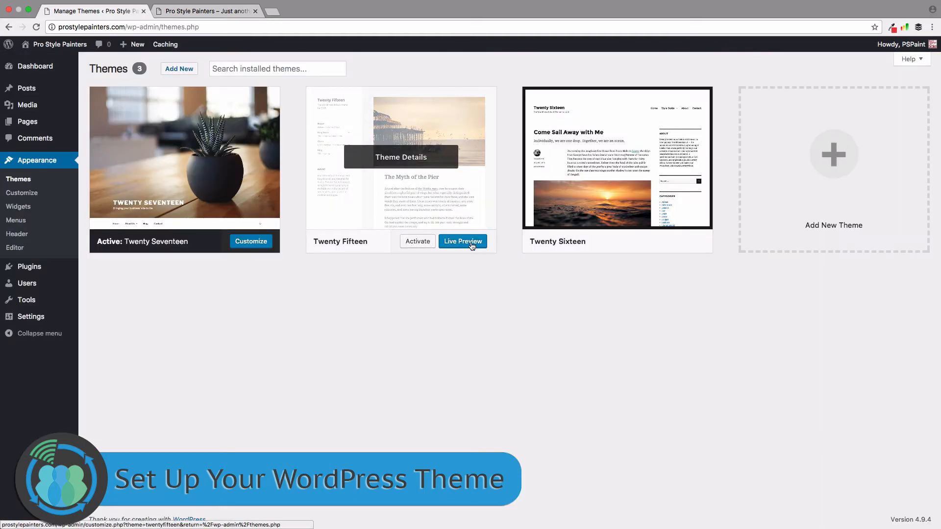
{"action": "left_click", "coordinate": [466, 246]}
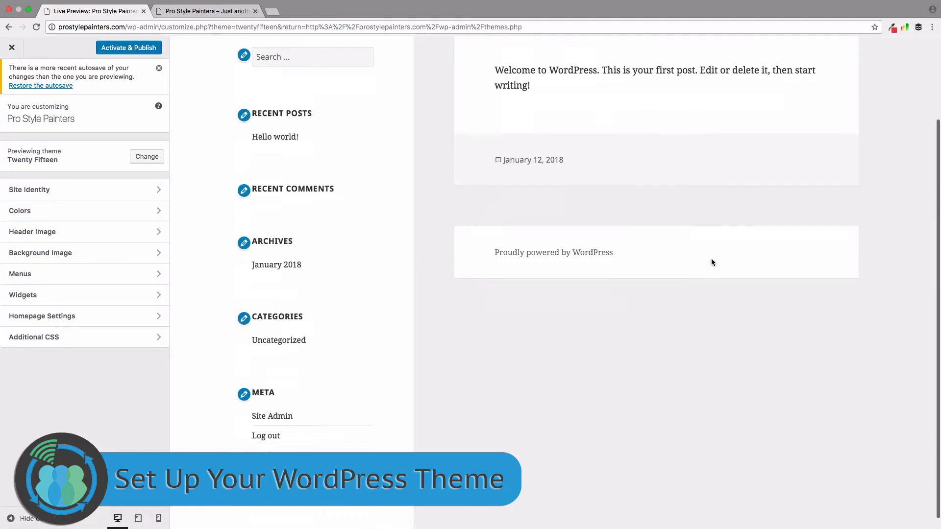
{"action": "left_click", "coordinate": [199, 14]}
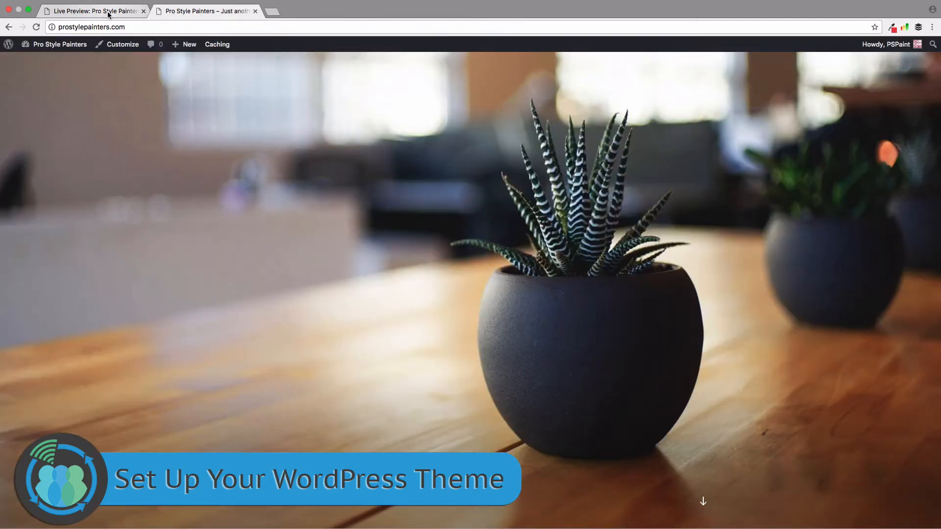
{"action": "left_click", "coordinate": [109, 14]}
{"action": "left_click", "coordinate": [8, 27]}
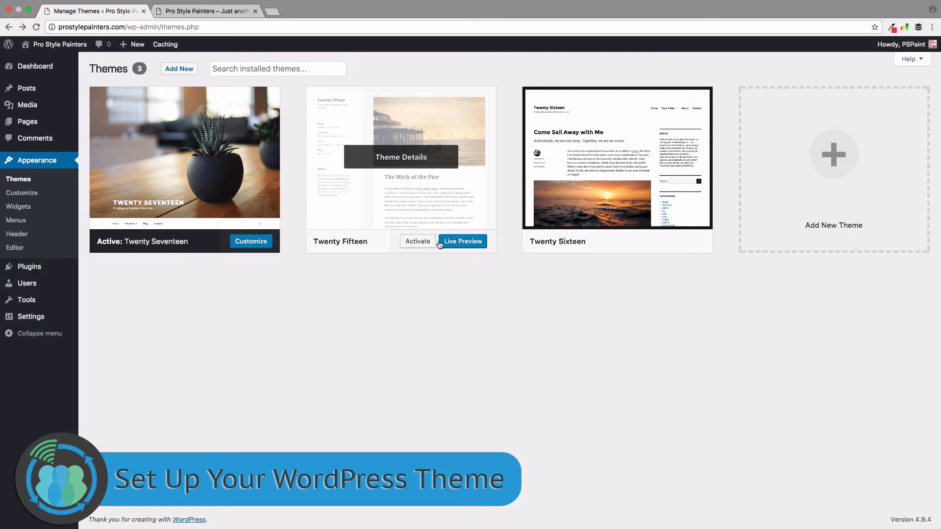
- Activate the Twenty Fifteen theme, check it on the live site, and close the site's browser tab
{"action": "left_click", "coordinate": [415, 243]}
{"action": "key", "text": "ctrl+Tab"}
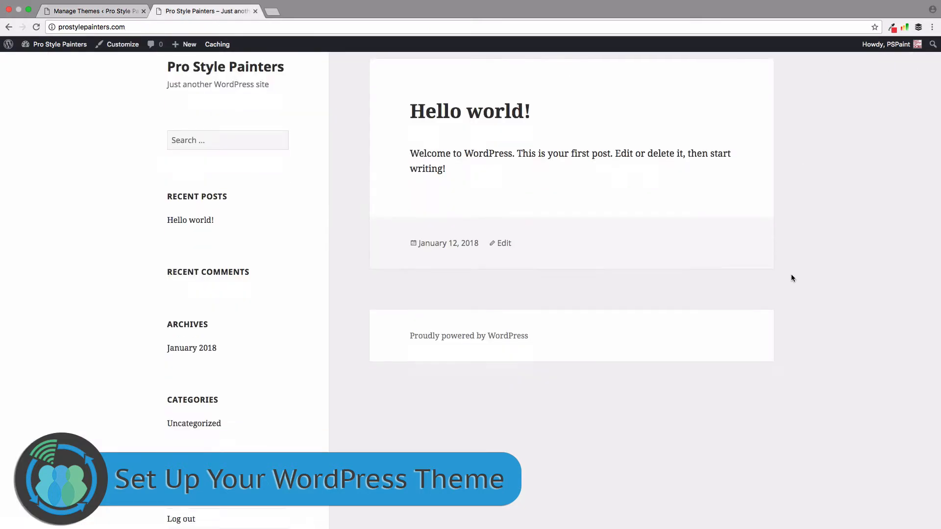
{"action": "scroll", "coordinate": [790, 275], "scroll_direction": "up", "scroll_amount": 2}
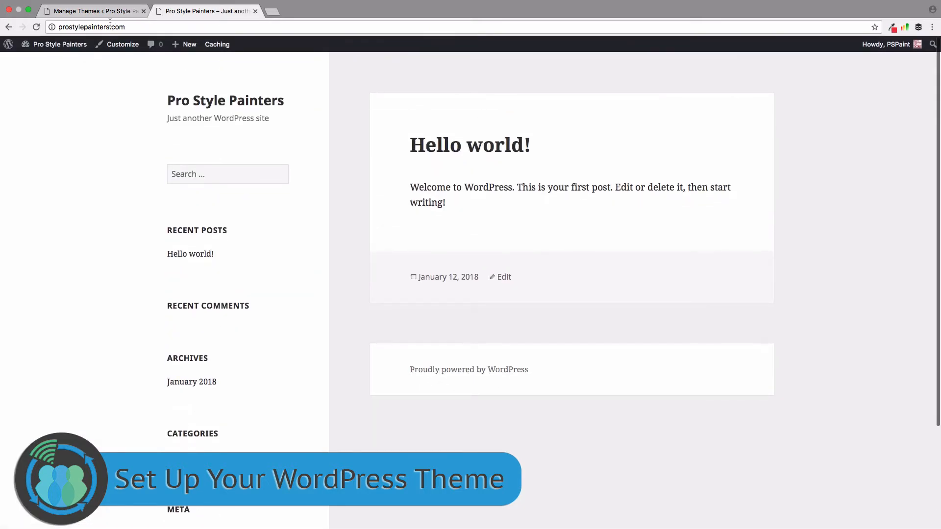
{"action": "left_click", "coordinate": [105, 11]}
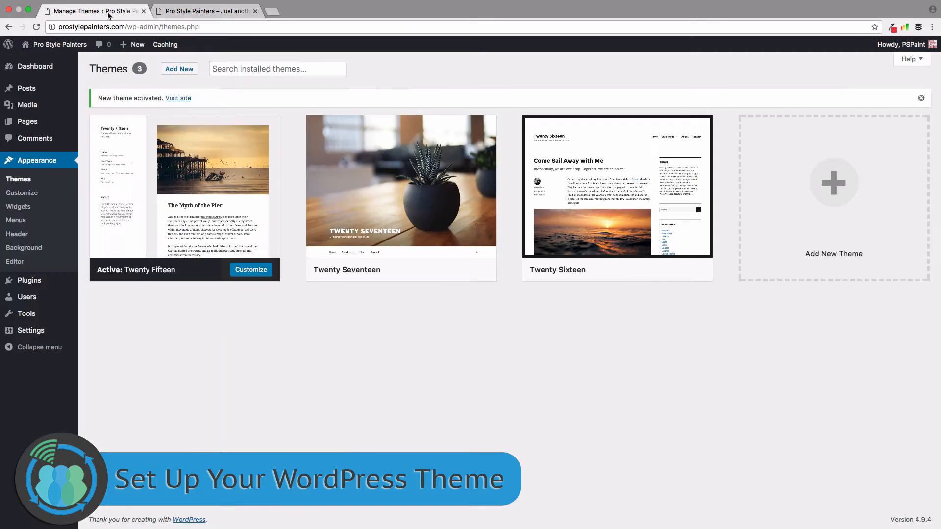
{"action": "left_click", "coordinate": [255, 11]}
- Open the Twenty Seventeen theme's details and live preview, and examine its homepage from the header down to the sample sections
{"action": "mouse_move", "coordinate": [451, 206]}
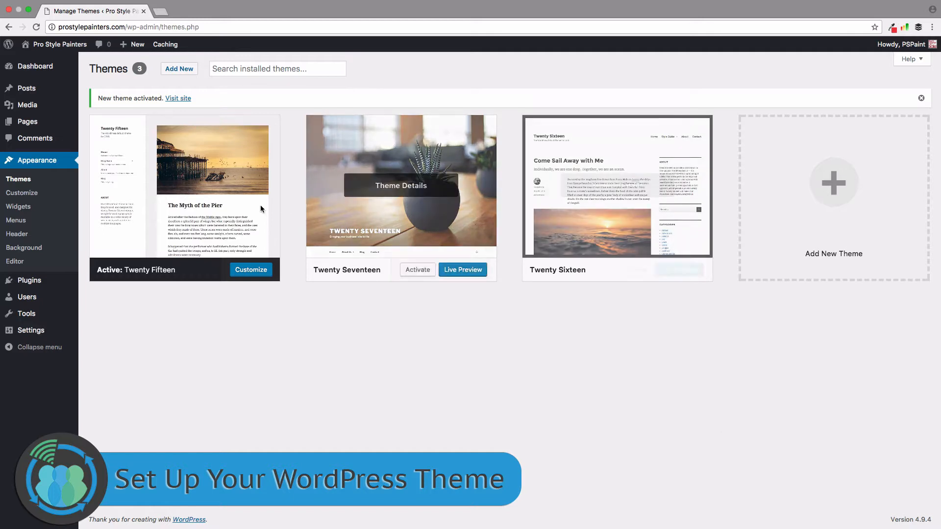
{"action": "mouse_move", "coordinate": [364, 218]}
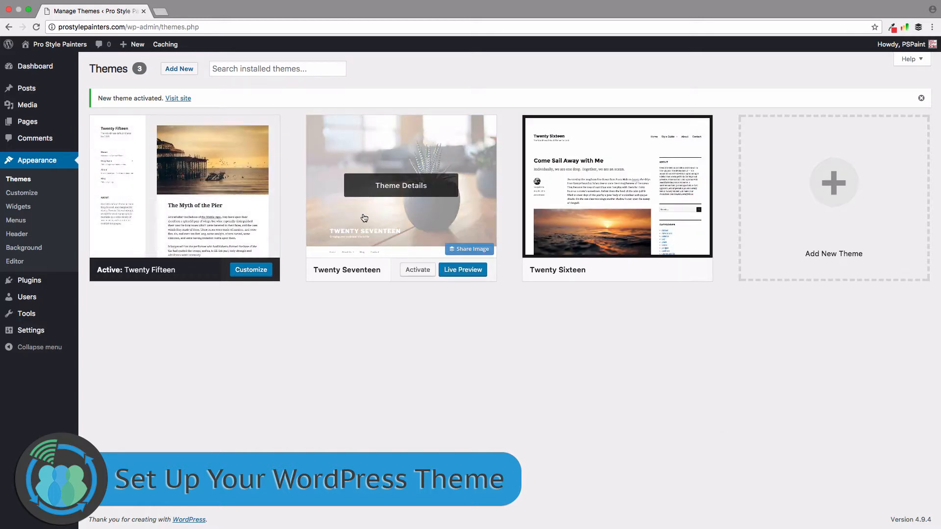
{"action": "left_click", "coordinate": [384, 231]}
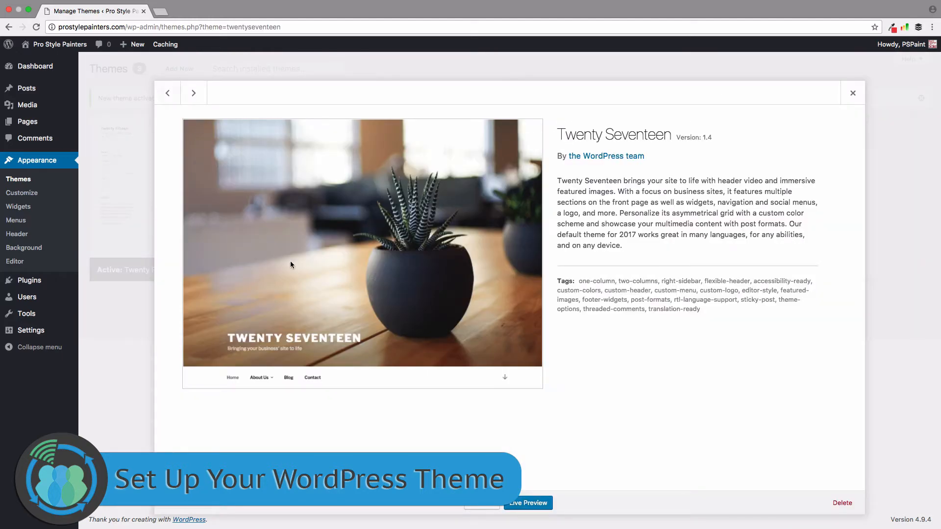
{"action": "left_click", "coordinate": [529, 502]}
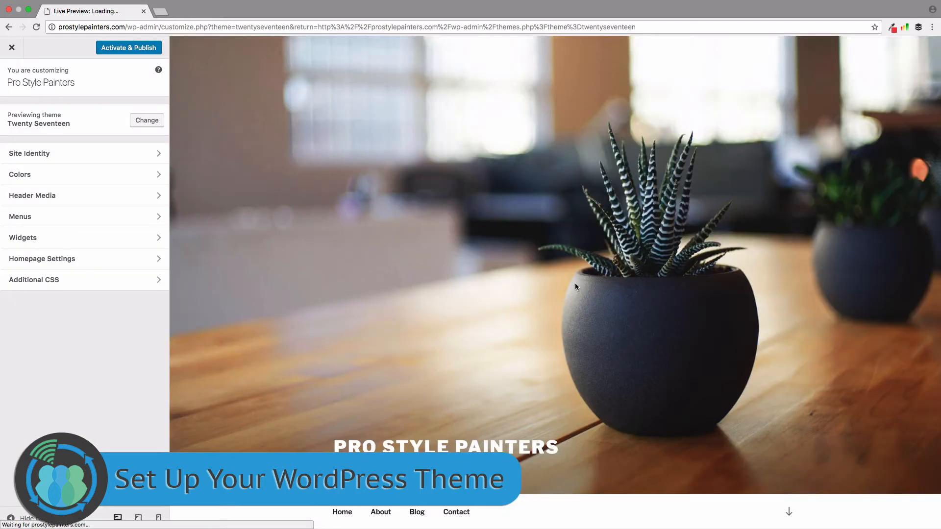
{"action": "scroll", "coordinate": [575, 287], "scroll_direction": "down", "scroll_amount": 6}
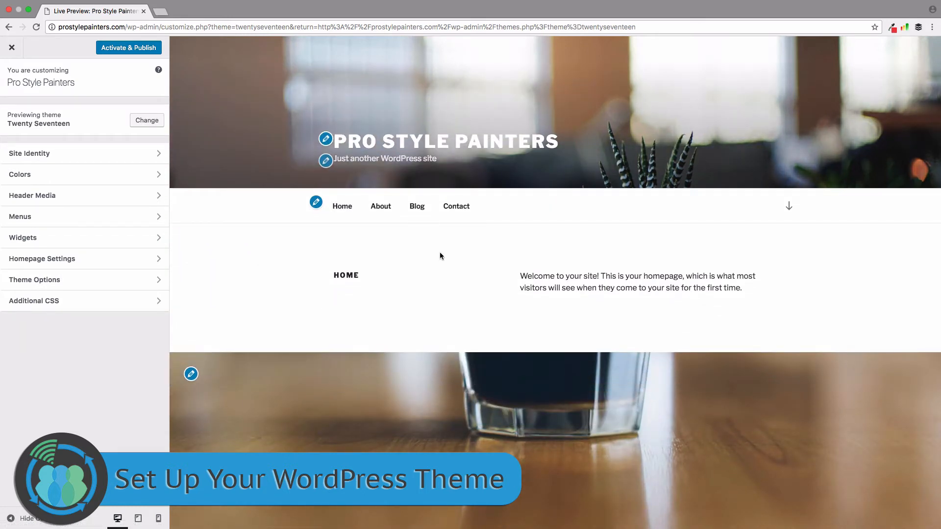
{"action": "scroll", "coordinate": [440, 256], "scroll_direction": "up", "scroll_amount": 1}
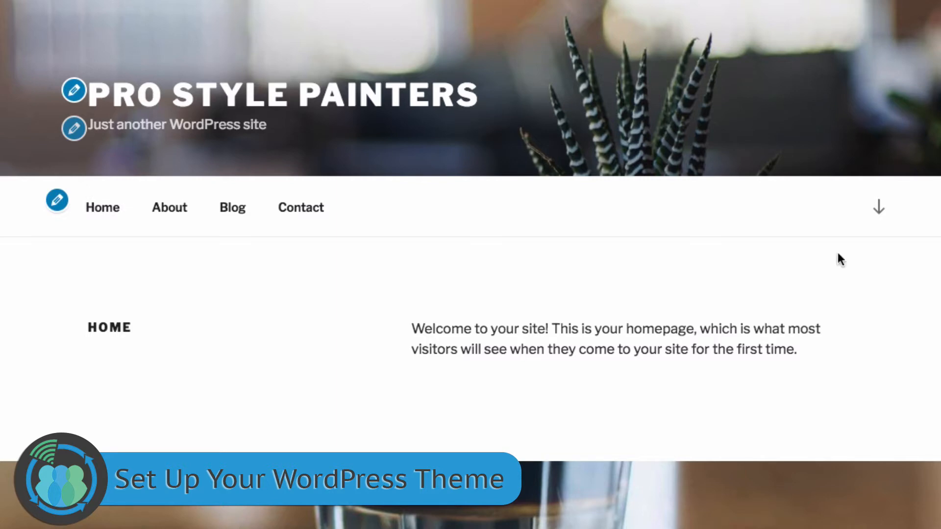
{"action": "scroll", "coordinate": [777, 48], "scroll_direction": "up", "scroll_amount": 5}
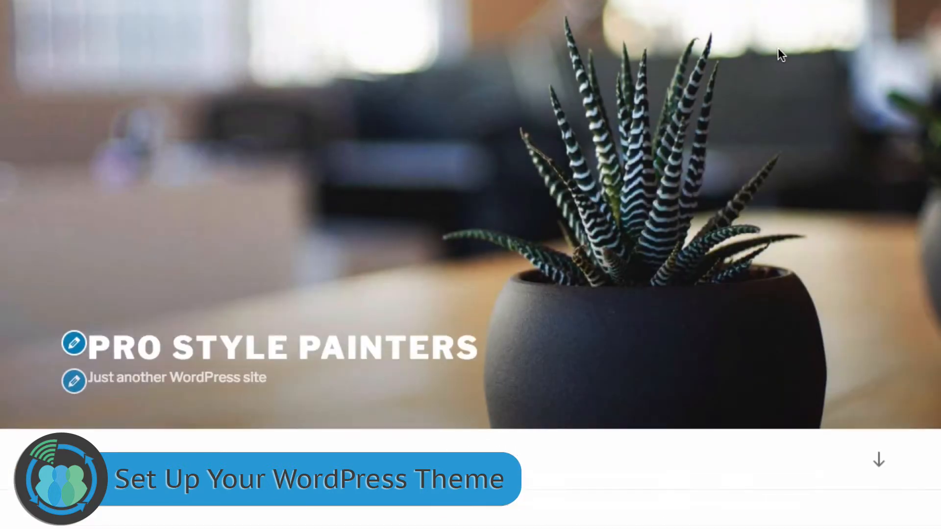
{"action": "scroll", "coordinate": [777, 60], "scroll_direction": "down", "scroll_amount": 10}
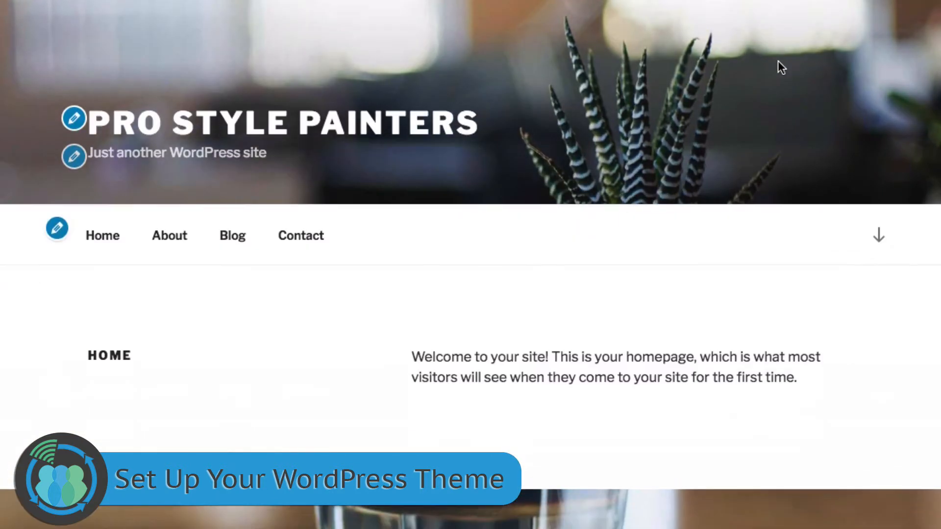
{"action": "scroll", "coordinate": [873, 445], "scroll_direction": "down", "scroll_amount": 10}
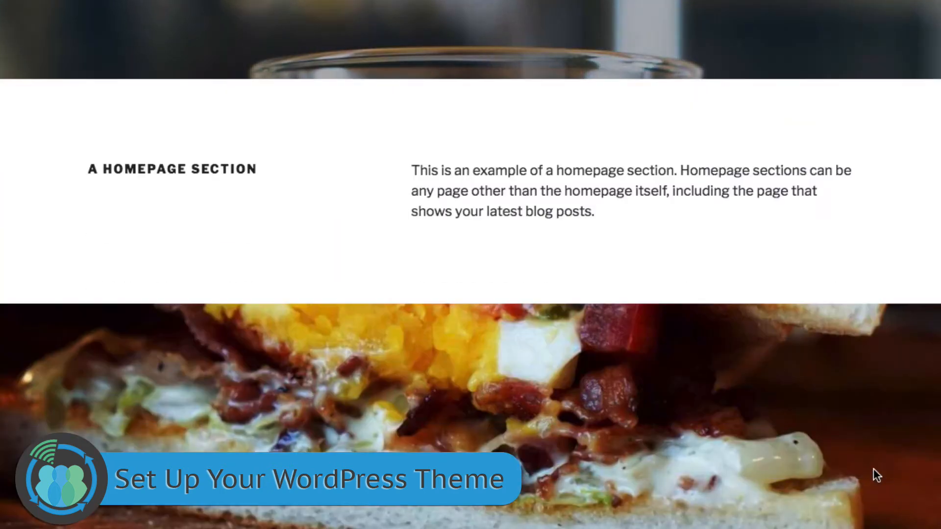
{"action": "scroll", "coordinate": [874, 468], "scroll_direction": "up", "scroll_amount": 10}
{"action": "scroll", "coordinate": [873, 468], "scroll_direction": "up", "scroll_amount": 10}
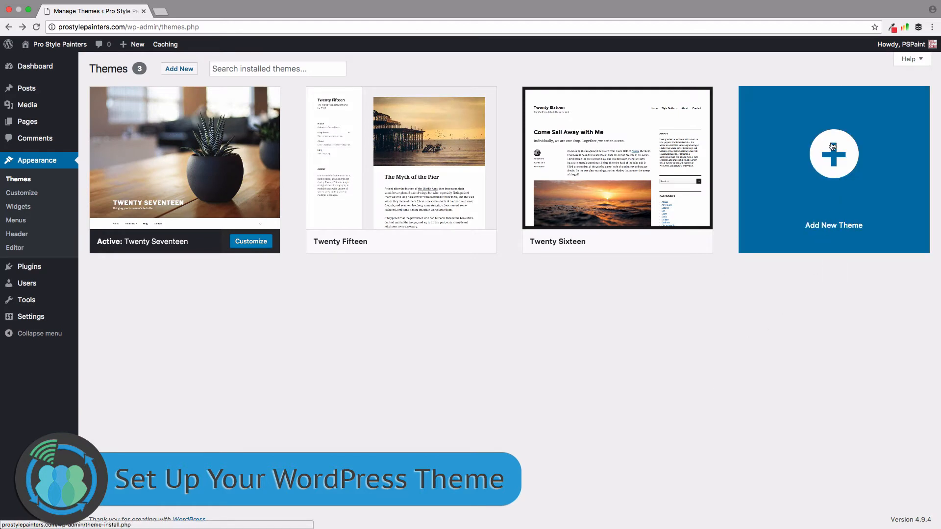
- Open the catalog for adding new themes, and load market.envato.com in a new browser tab
{"action": "left_click", "coordinate": [832, 157]}
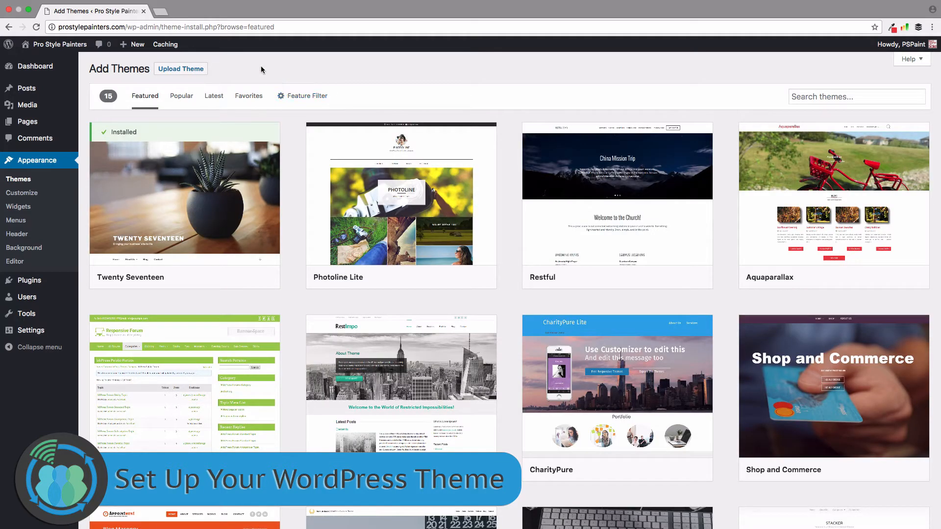
{"action": "left_click", "coordinate": [160, 13]}
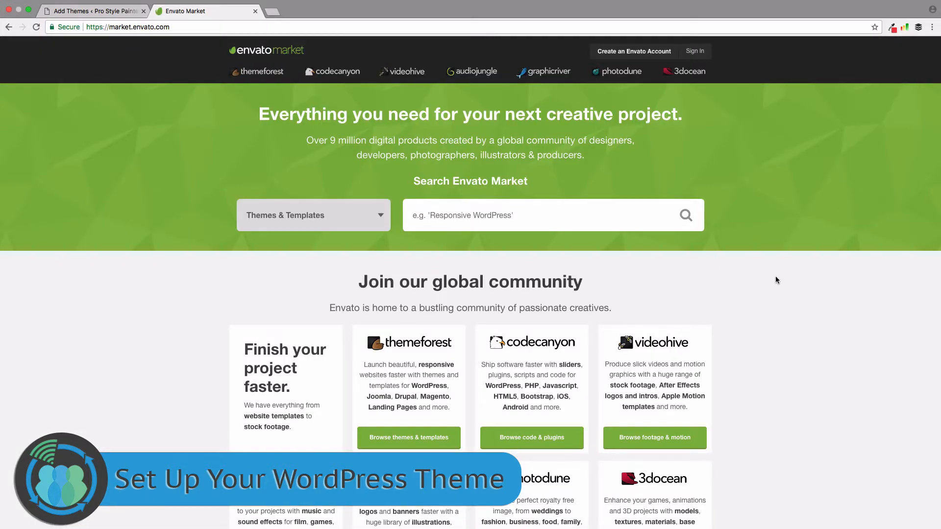
- Open ThemeForest's themes and templates from the Envato Market homepage, and look through its featured and recent items
{"action": "scroll", "coordinate": [775, 276], "scroll_direction": "down", "scroll_amount": 5}
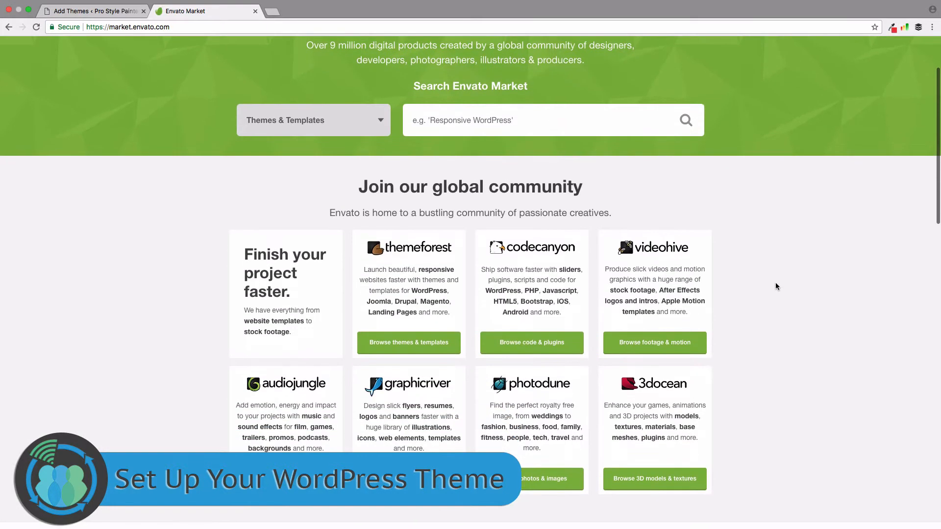
{"action": "scroll", "coordinate": [775, 287], "scroll_direction": "down", "scroll_amount": 2}
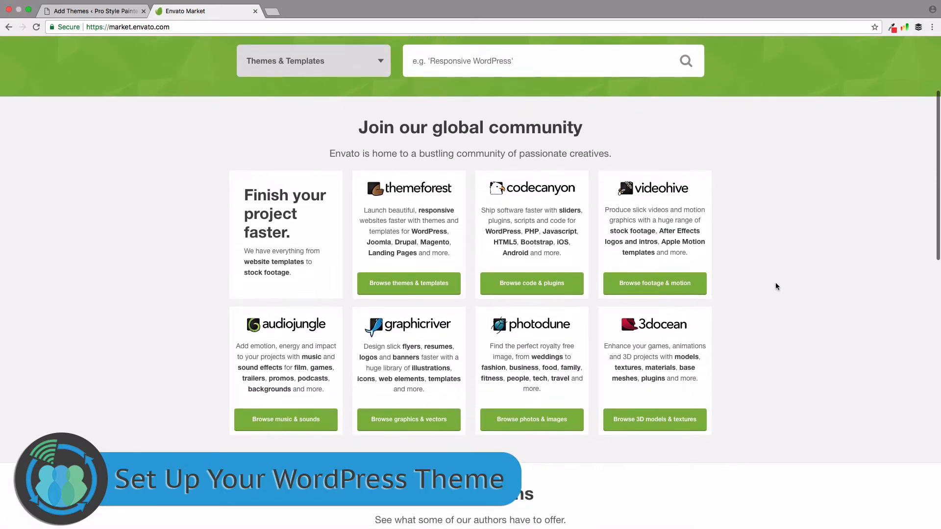
{"action": "left_click", "coordinate": [418, 284]}
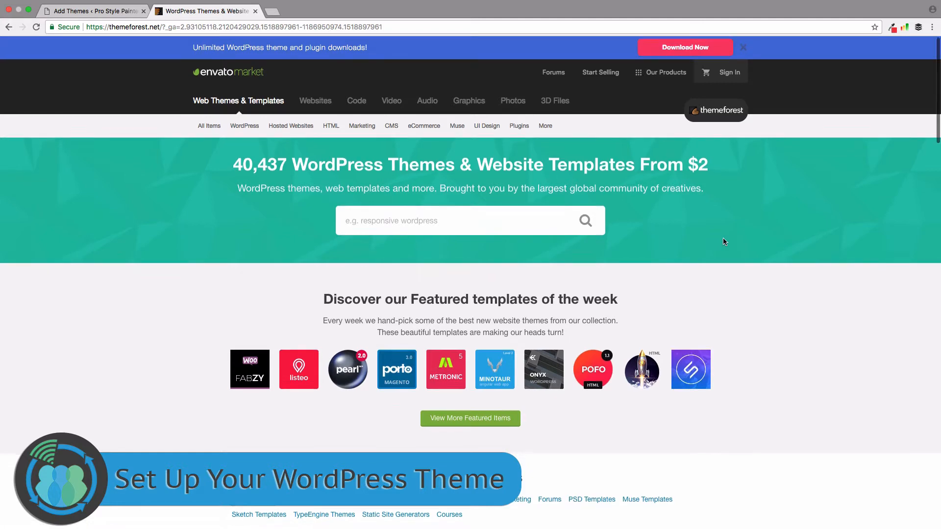
{"action": "scroll", "coordinate": [723, 241], "scroll_direction": "down", "scroll_amount": 6}
{"action": "scroll", "coordinate": [723, 241], "scroll_direction": "down", "scroll_amount": 4}
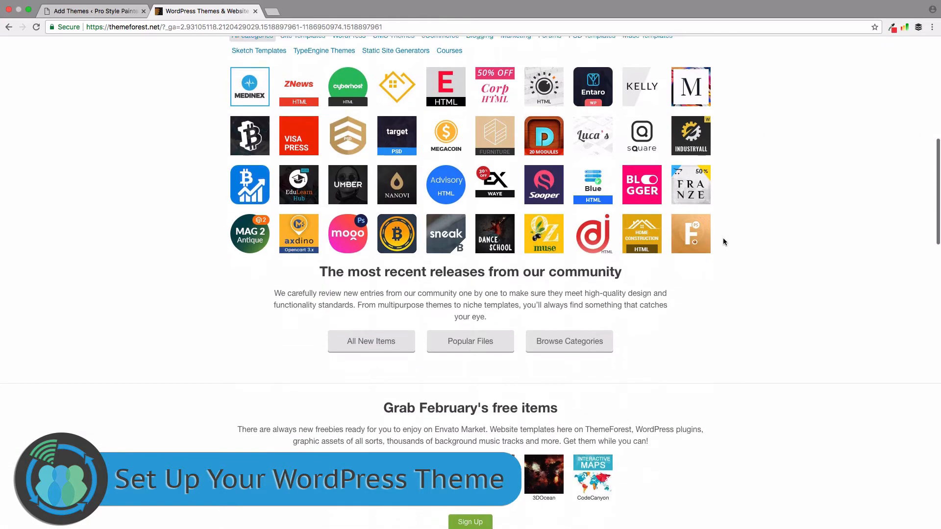
- Open ThemeForest's popular WordPress items, and examine the best-selling themes and their pop-up previews, including Jupiter
{"action": "scroll", "coordinate": [723, 241], "scroll_direction": "up", "scroll_amount": 10}
{"action": "mouse_move", "coordinate": [254, 139]}
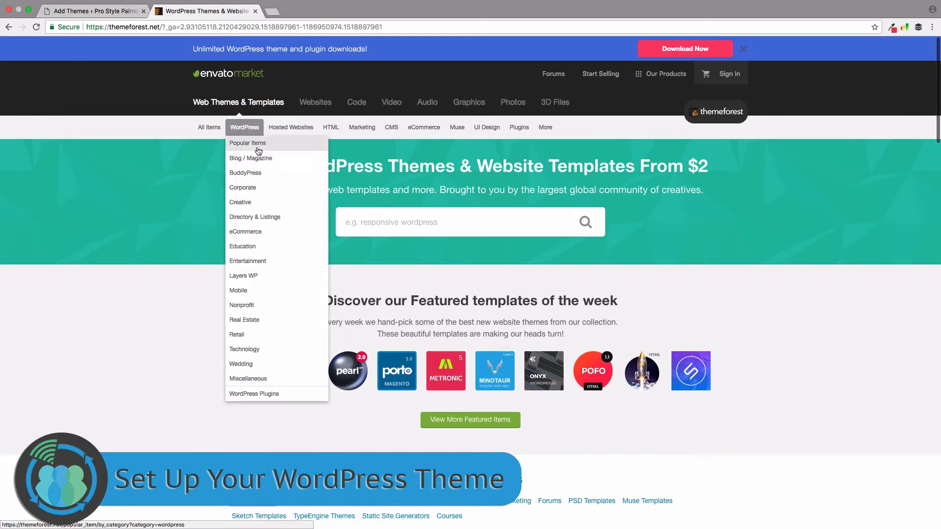
{"action": "left_click", "coordinate": [258, 149]}
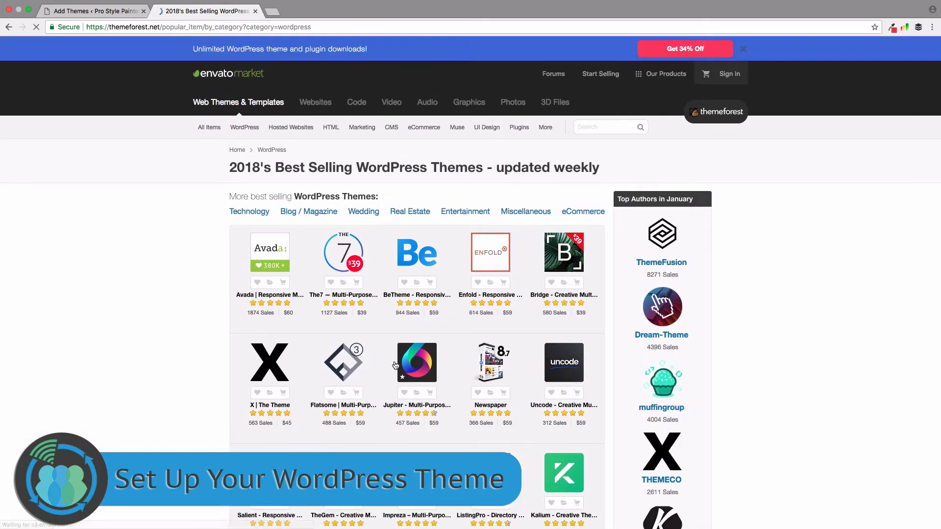
{"action": "scroll", "coordinate": [530, 335], "scroll_direction": "down", "scroll_amount": 3}
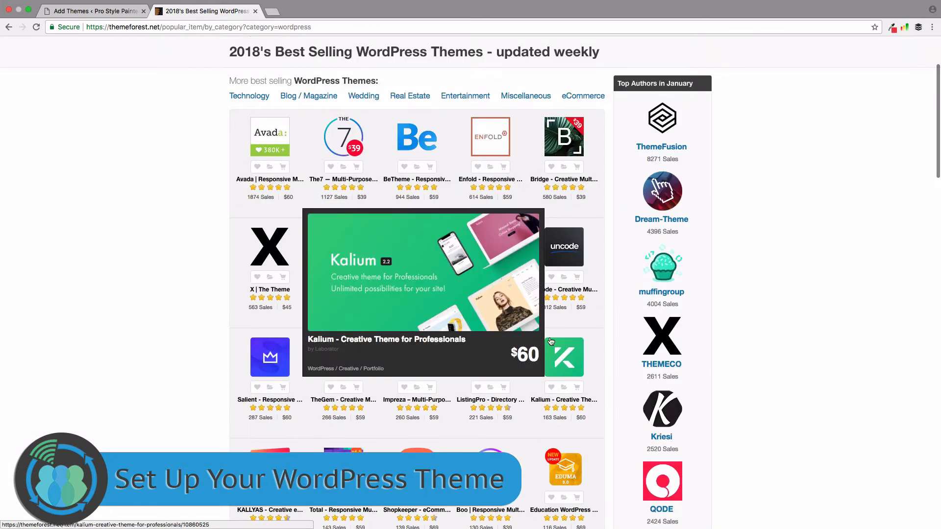
{"action": "mouse_move", "coordinate": [565, 219]}
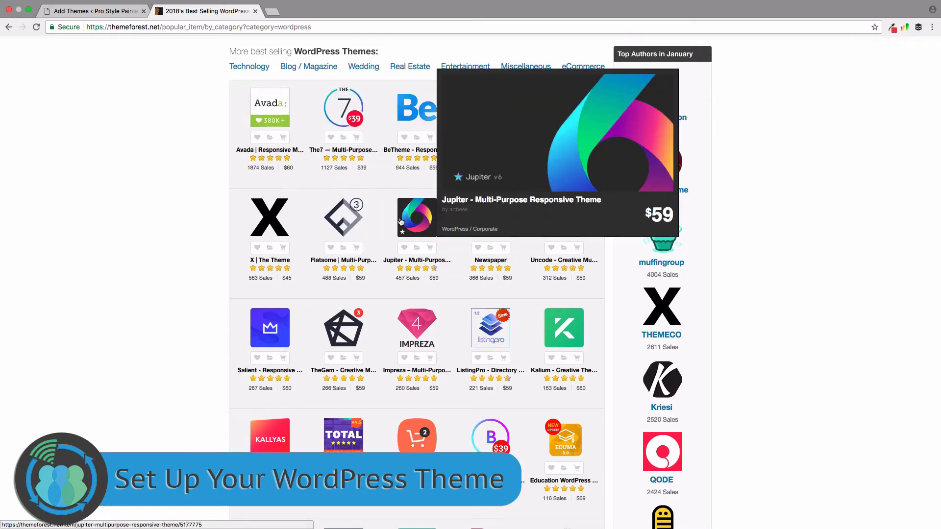
{"action": "mouse_move", "coordinate": [355, 226]}
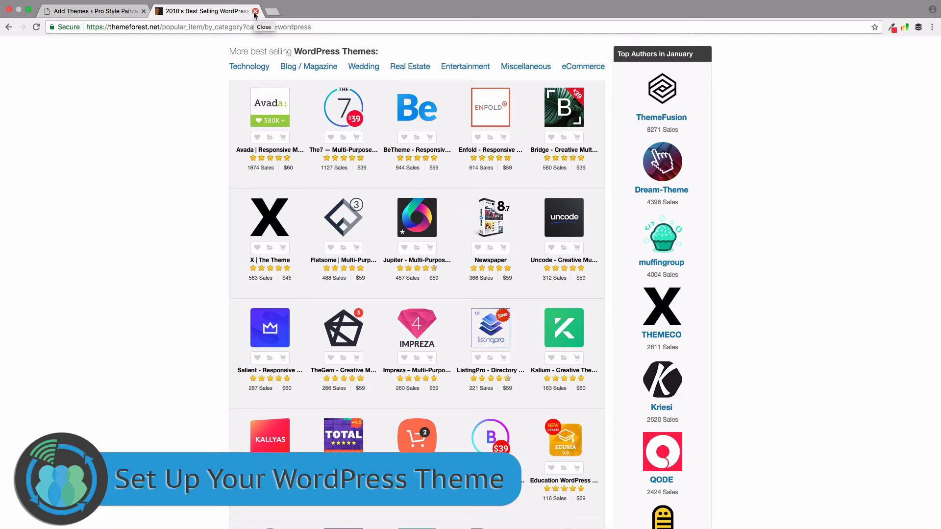
{"action": "scroll", "coordinate": [468, 279], "scroll_direction": "down", "scroll_amount": 5}
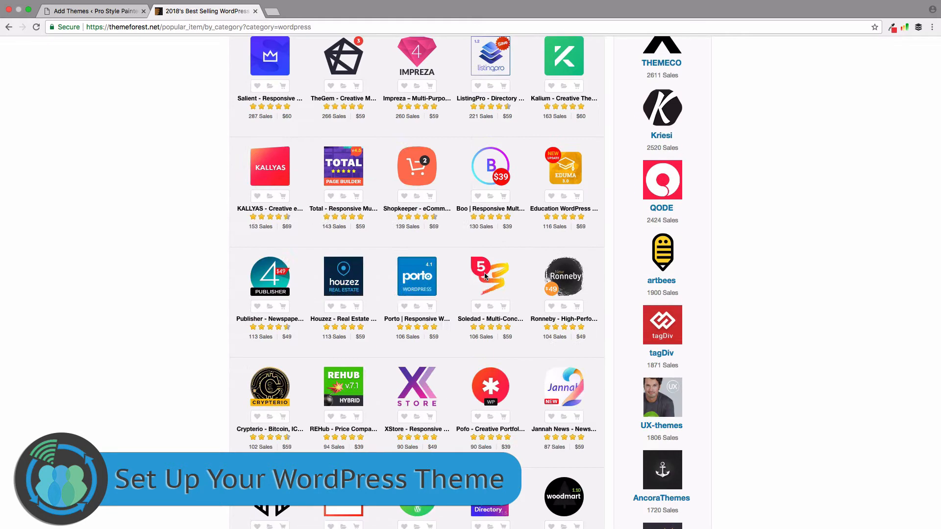
{"action": "scroll", "coordinate": [475, 346], "scroll_direction": "up", "scroll_amount": 8}
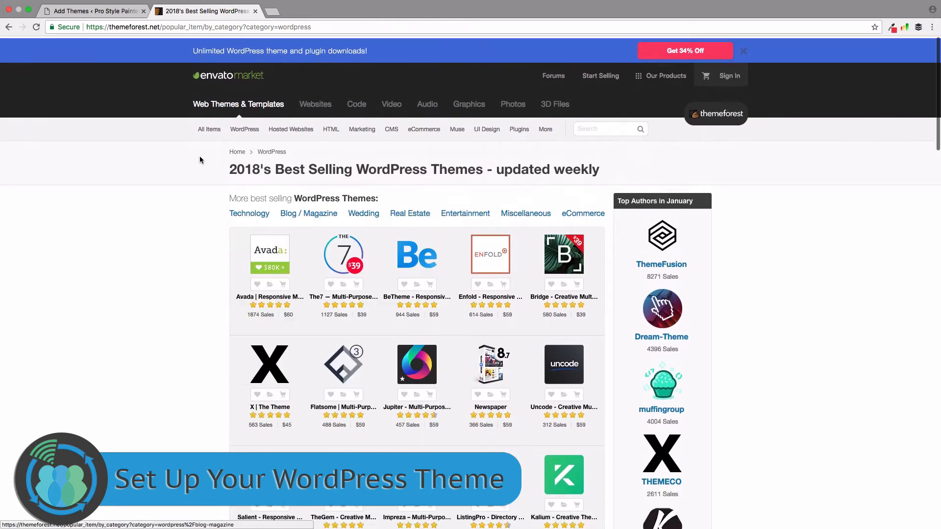
- Return to the Add Themes page, preview the Photoline Lite theme, and close the preview
{"action": "left_click", "coordinate": [103, 10]}
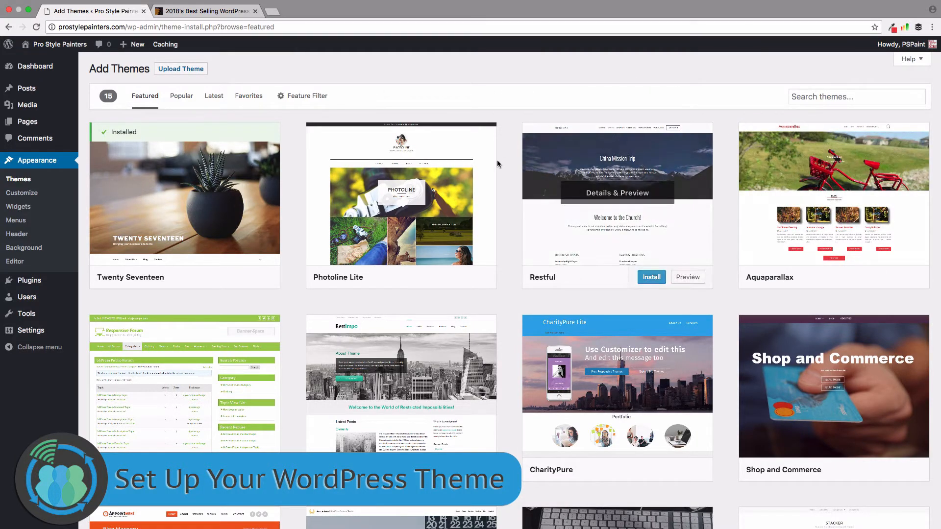
{"action": "mouse_move", "coordinate": [496, 166]}
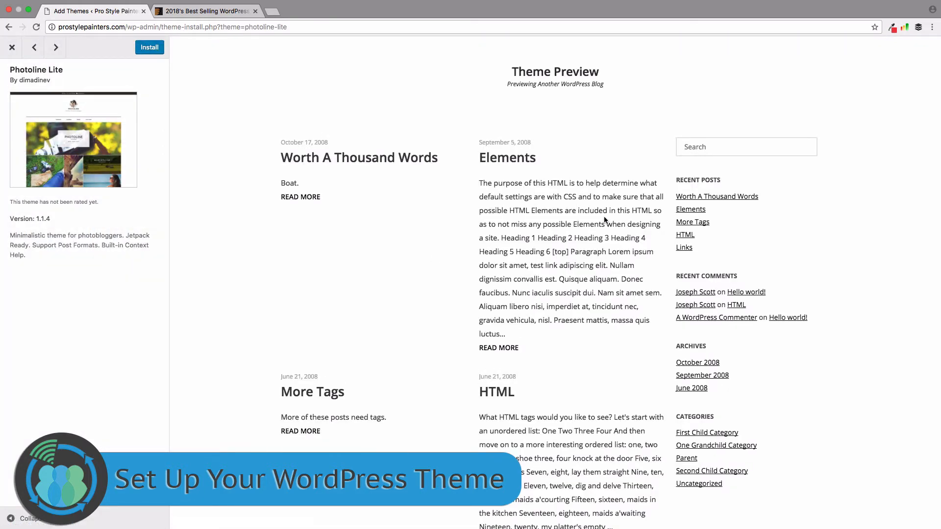
{"action": "scroll", "coordinate": [604, 220], "scroll_direction": "down", "scroll_amount": 8}
{"action": "scroll", "coordinate": [210, 101], "scroll_direction": "up", "scroll_amount": 8}
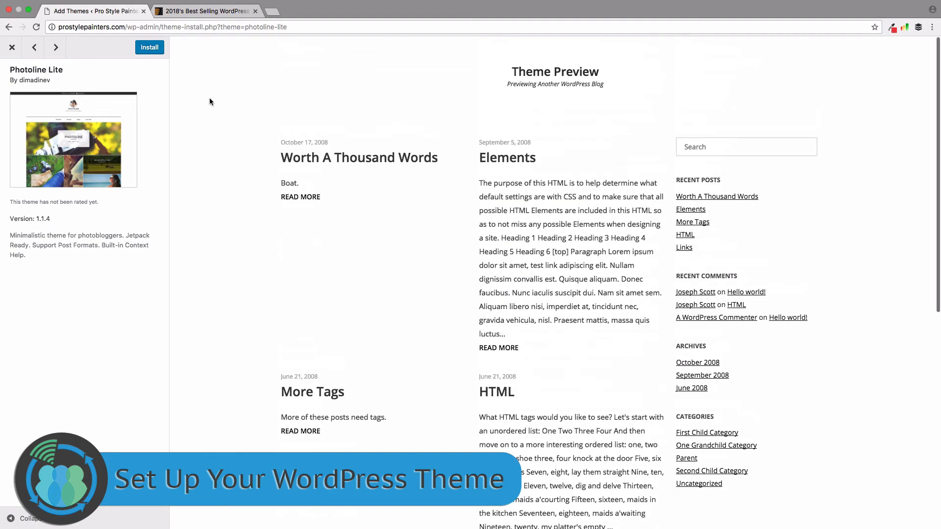
{"action": "left_click", "coordinate": [11, 47]}
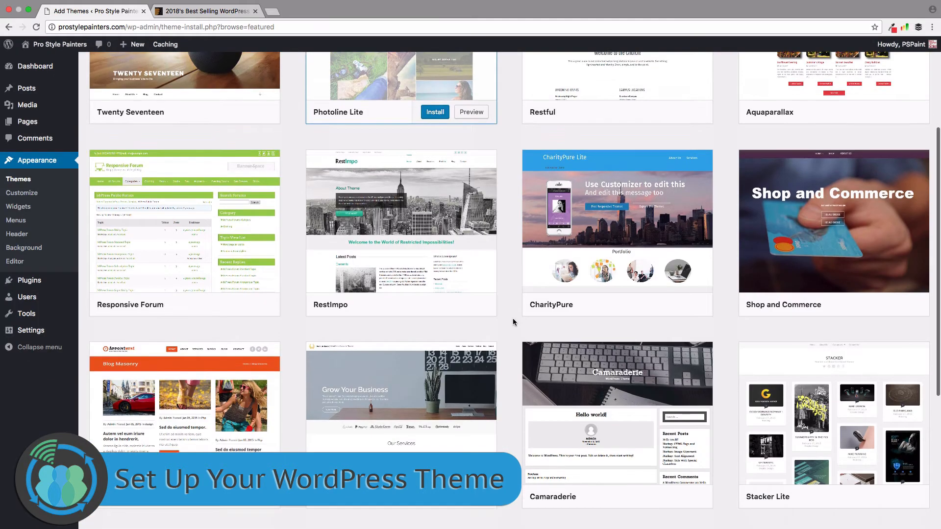
- Examine the whole list of featured themes, compare it with ThemeForest's best sellers, and return to the Add Themes page
{"action": "scroll", "coordinate": [512, 322], "scroll_direction": "down", "scroll_amount": 5}
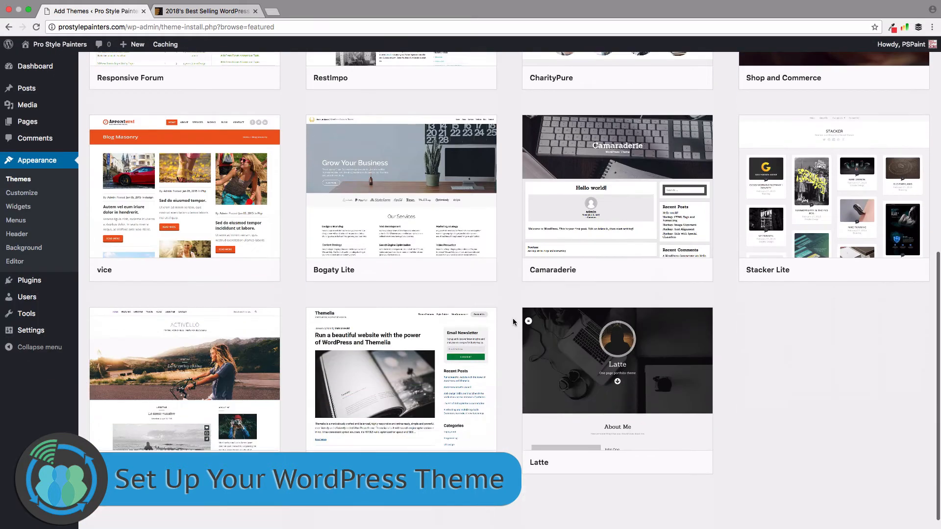
{"action": "scroll", "coordinate": [513, 322], "scroll_direction": "up", "scroll_amount": 4}
{"action": "scroll", "coordinate": [513, 319], "scroll_direction": "up", "scroll_amount": 5}
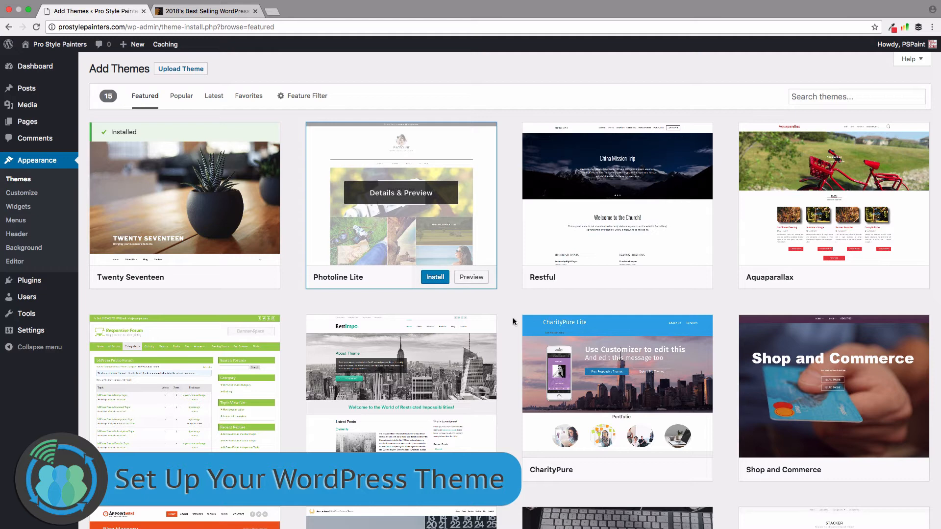
{"action": "scroll", "coordinate": [513, 321], "scroll_direction": "down", "scroll_amount": 3}
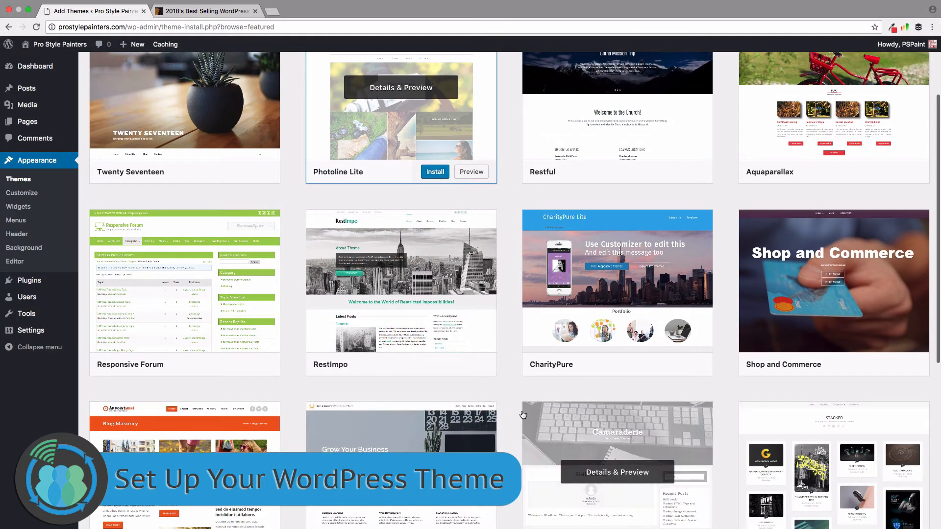
{"action": "scroll", "coordinate": [506, 410], "scroll_direction": "up", "scroll_amount": 3}
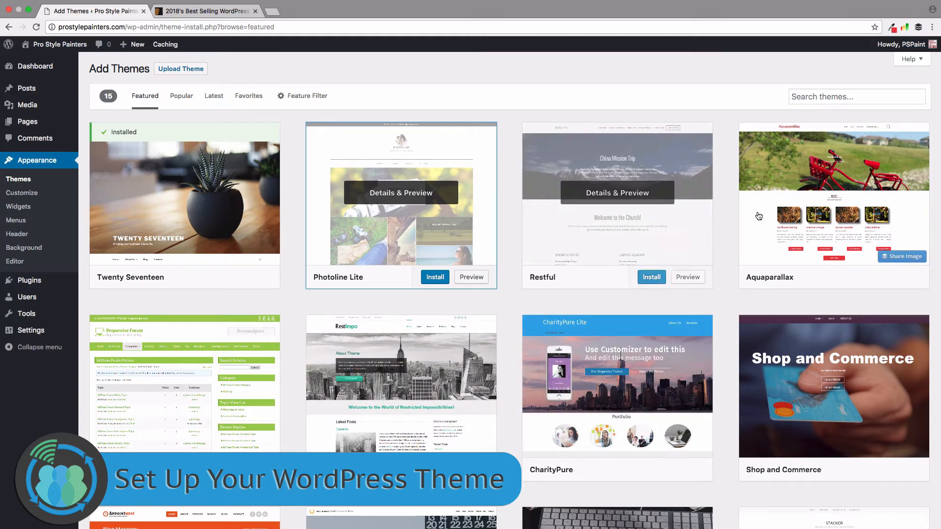
{"action": "scroll", "coordinate": [768, 377], "scroll_direction": "down", "scroll_amount": 4}
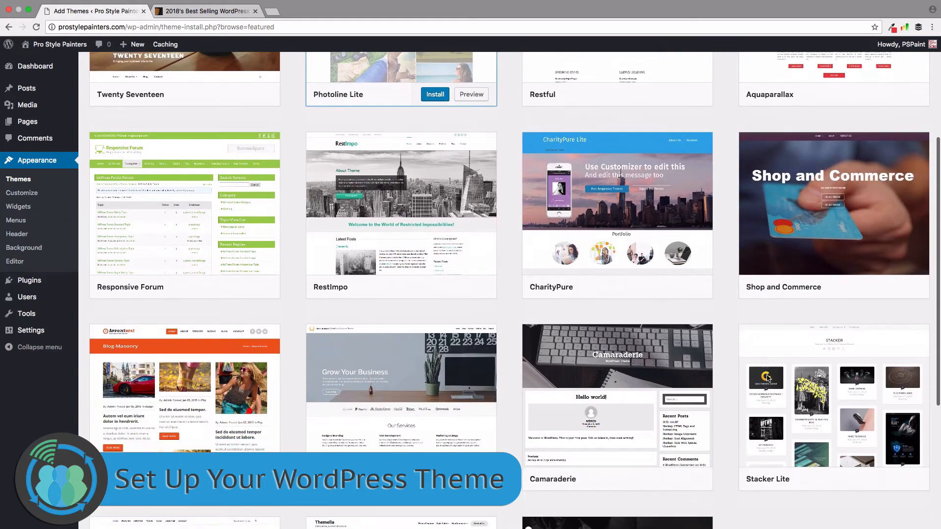
{"action": "scroll", "coordinate": [768, 378], "scroll_direction": "down", "scroll_amount": 4}
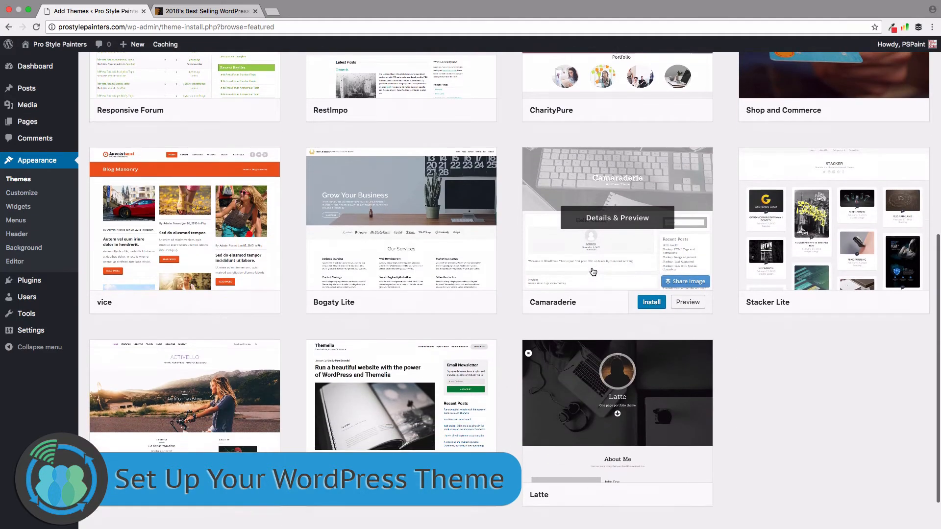
{"action": "scroll", "coordinate": [593, 272], "scroll_direction": "down", "scroll_amount": 2}
{"action": "scroll", "coordinate": [511, 390], "scroll_direction": "up", "scroll_amount": 4}
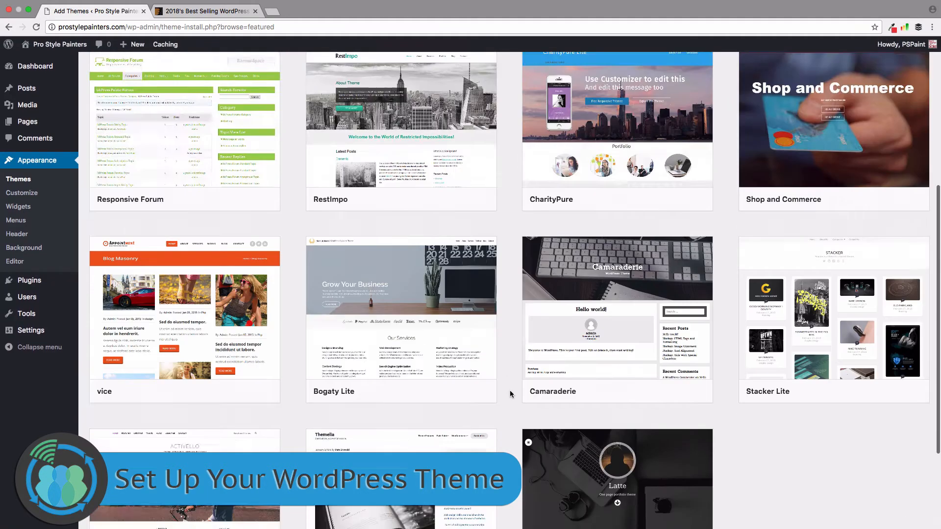
{"action": "scroll", "coordinate": [510, 393], "scroll_direction": "up", "scroll_amount": 6}
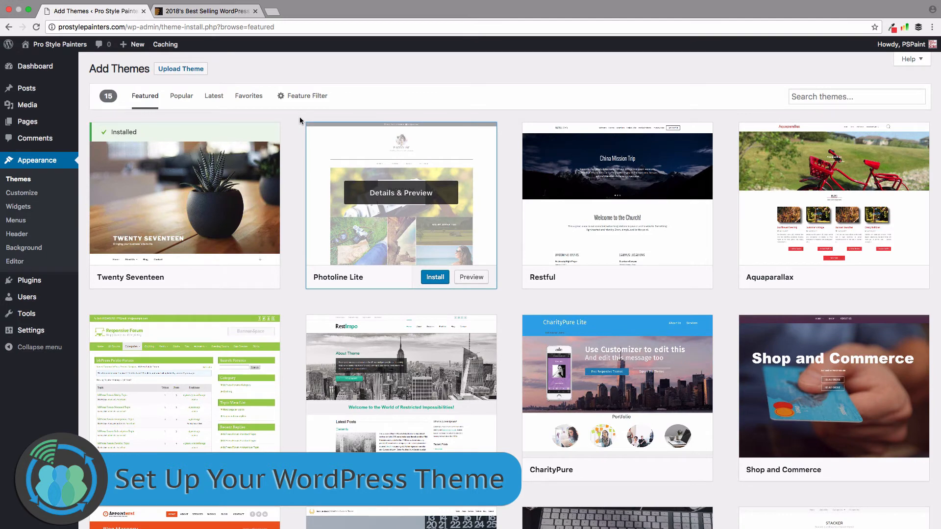
{"action": "left_click", "coordinate": [207, 11]}
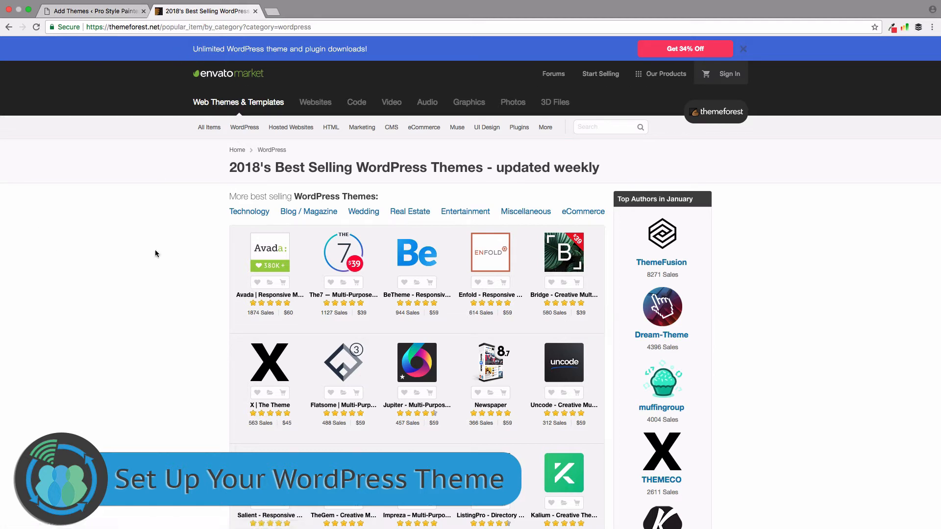
{"action": "left_click", "coordinate": [101, 12]}
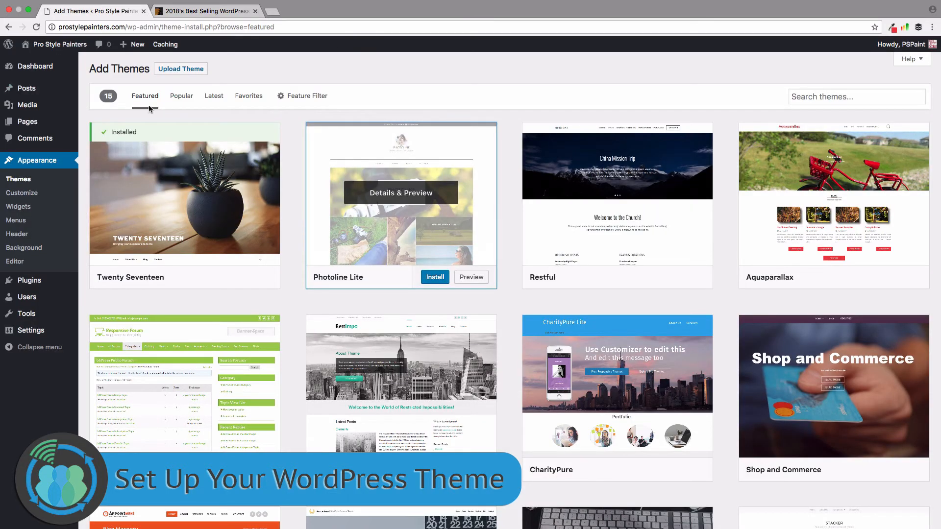
- Show the popular themes in the catalog, and look through them before returning to the start of the list
{"action": "left_click", "coordinate": [180, 102]}
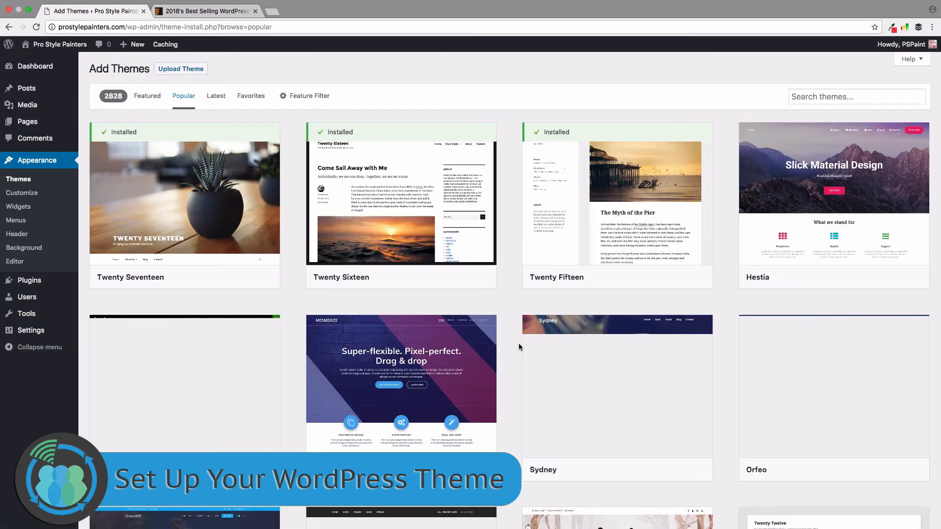
{"action": "scroll", "coordinate": [515, 348], "scroll_direction": "down", "scroll_amount": 8}
{"action": "scroll", "coordinate": [725, 263], "scroll_direction": "up", "scroll_amount": 8}
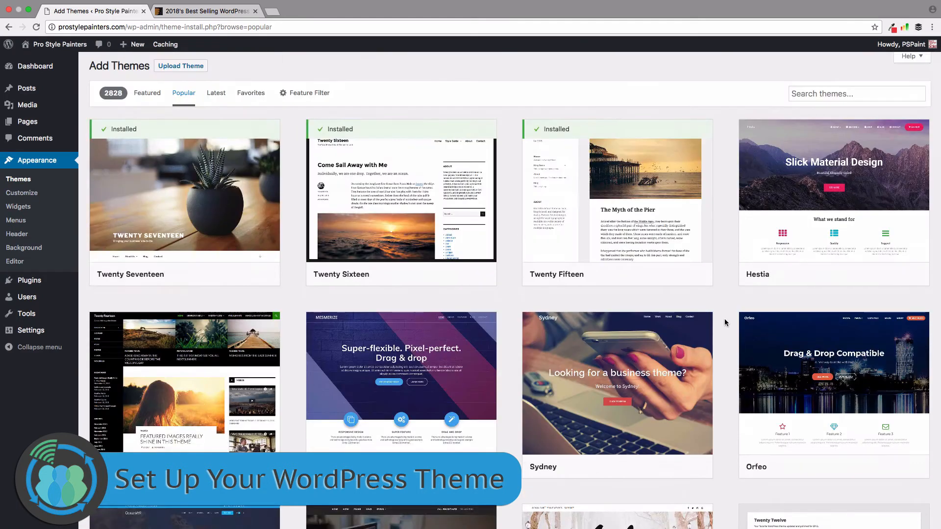
{"action": "scroll", "coordinate": [726, 322], "scroll_direction": "down", "scroll_amount": 6}
{"action": "scroll", "coordinate": [726, 322], "scroll_direction": "down", "scroll_amount": 8}
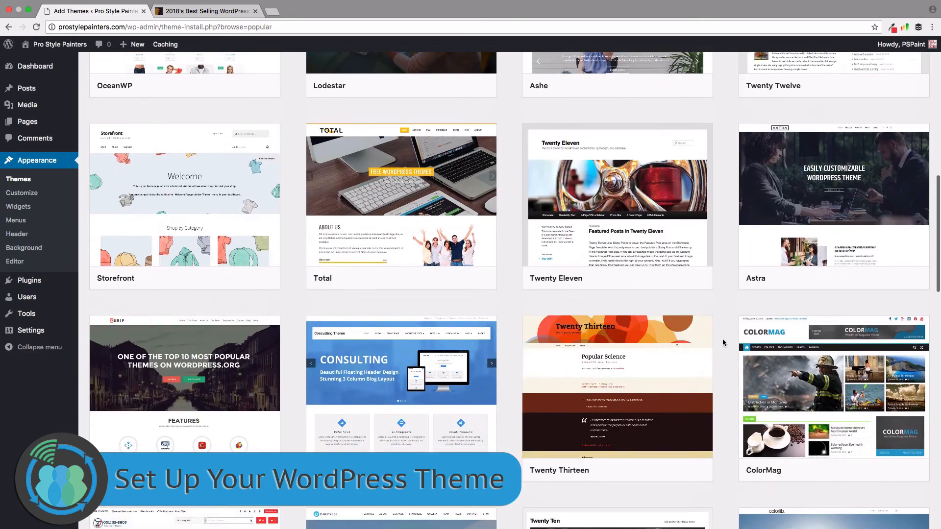
{"action": "scroll", "coordinate": [722, 351], "scroll_direction": "down", "scroll_amount": 5}
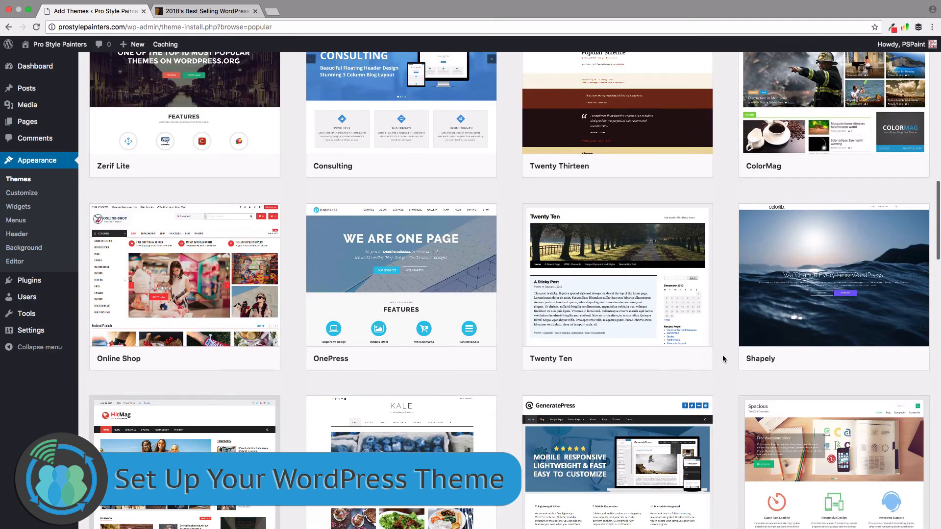
{"action": "scroll", "coordinate": [722, 359], "scroll_direction": "down", "scroll_amount": 5}
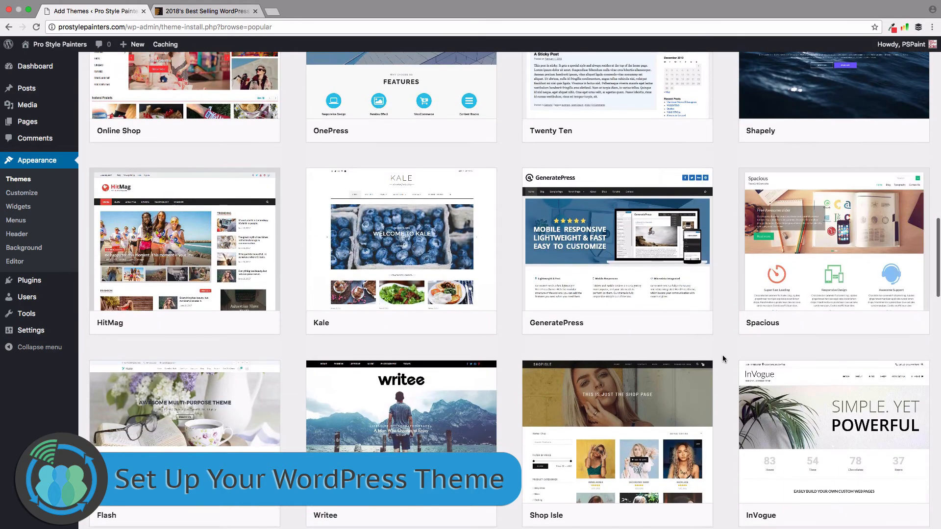
{"action": "scroll", "coordinate": [722, 359], "scroll_direction": "up", "scroll_amount": 15}
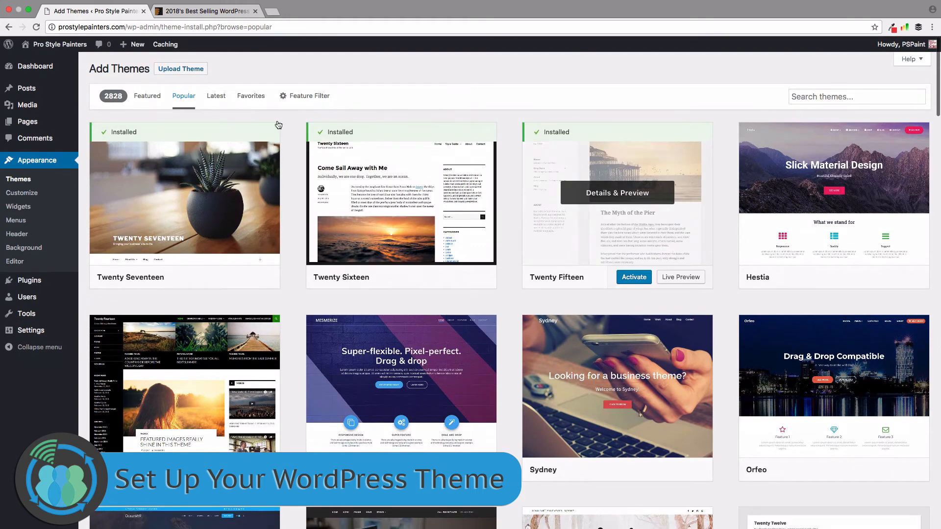
- Show the latest themes in the catalog, and look through the newest designs
{"action": "left_click", "coordinate": [216, 96]}
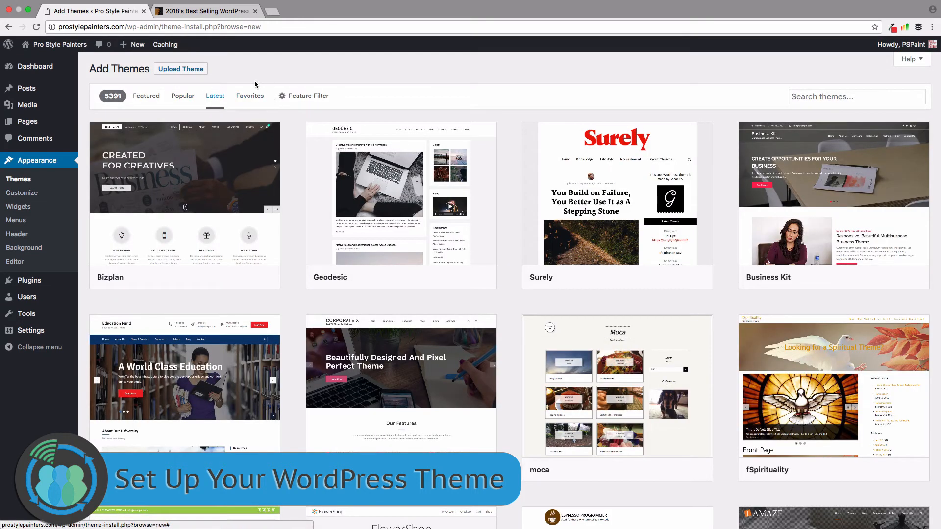
{"action": "scroll", "coordinate": [302, 185], "scroll_direction": "down", "scroll_amount": 2}
{"action": "scroll", "coordinate": [301, 185], "scroll_direction": "down", "scroll_amount": 6}
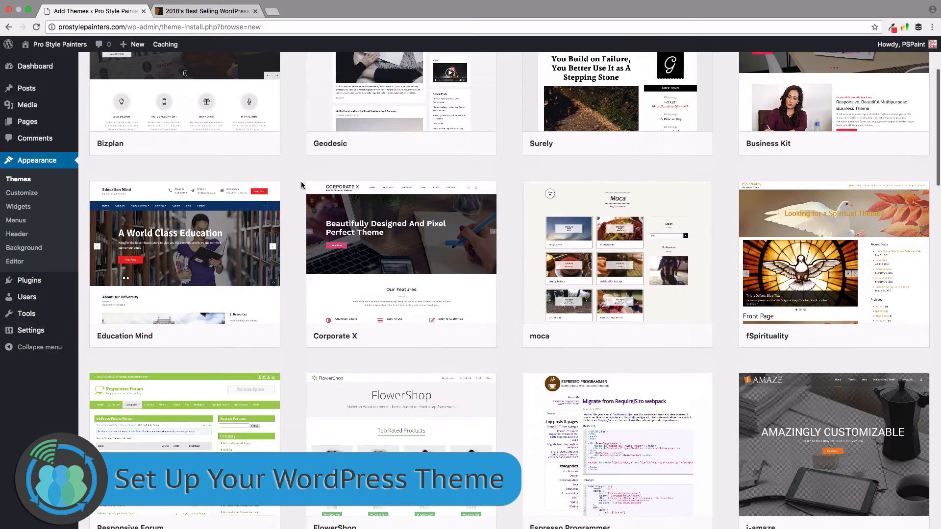
{"action": "scroll", "coordinate": [302, 190], "scroll_direction": "down", "scroll_amount": 2}
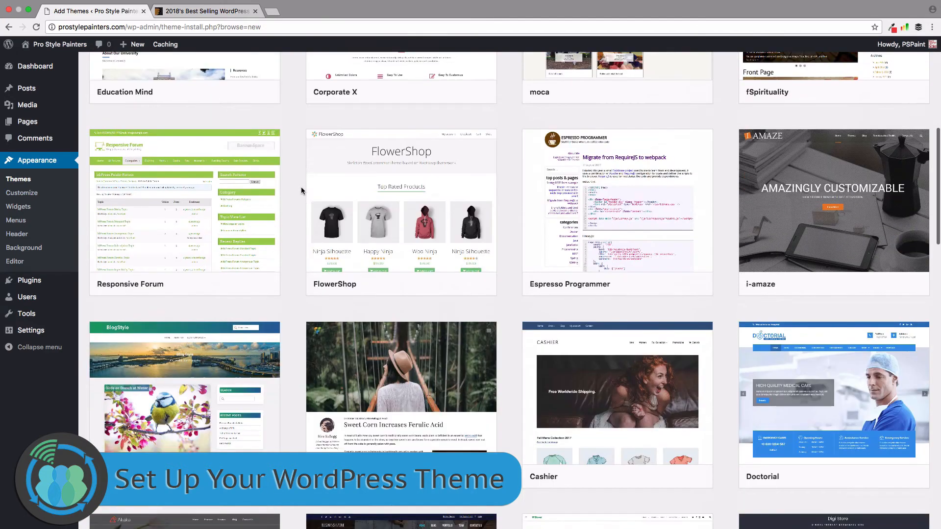
{"action": "scroll", "coordinate": [301, 190], "scroll_direction": "down", "scroll_amount": 2}
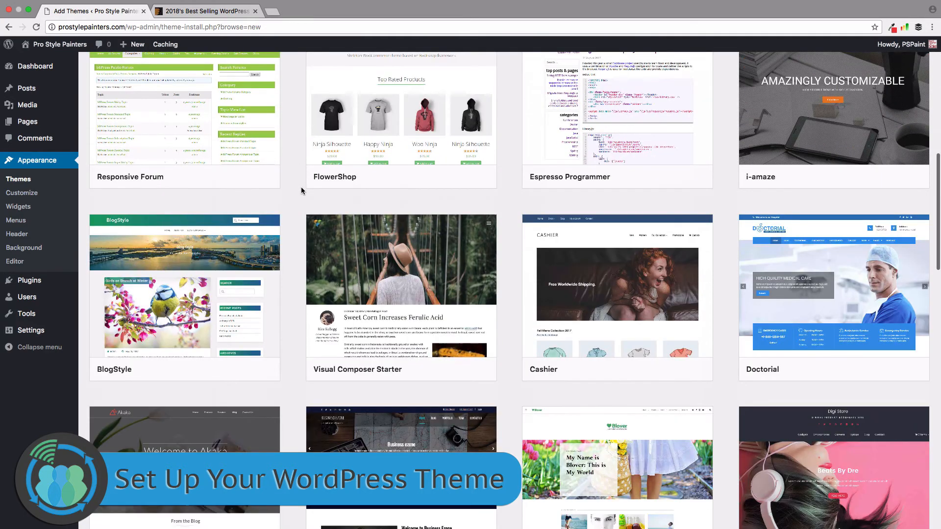
- Look over the first rows of the latest themes again, and switch the catalog to the favorite themes
{"action": "scroll", "coordinate": [301, 190], "scroll_direction": "up", "scroll_amount": 10}
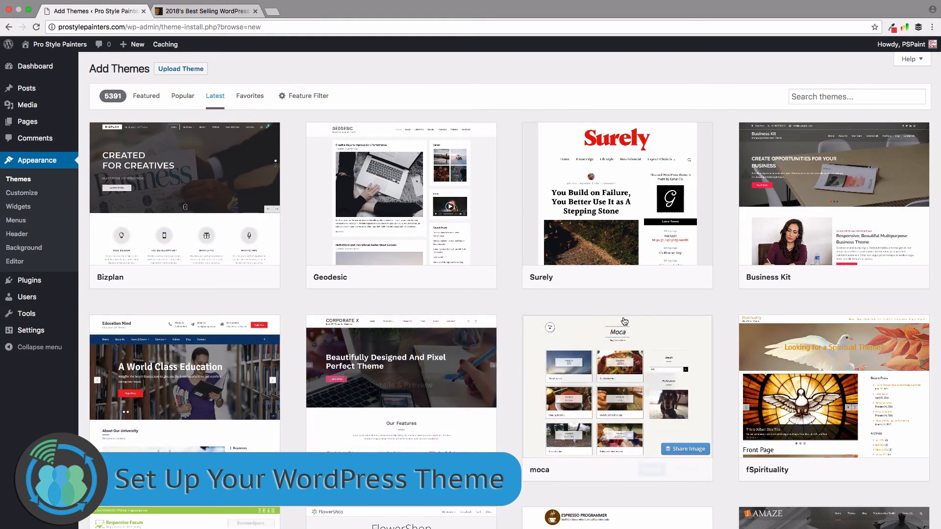
{"action": "scroll", "coordinate": [826, 433], "scroll_direction": "down", "scroll_amount": 2}
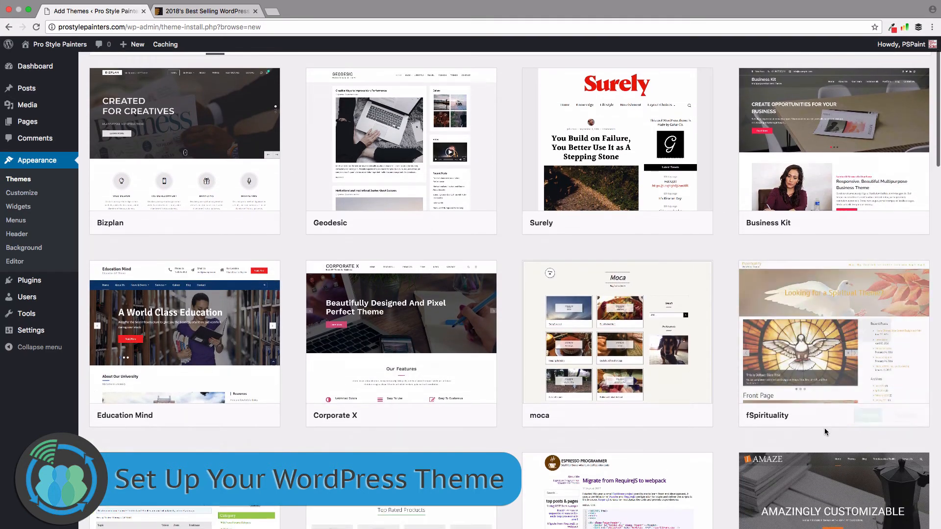
{"action": "scroll", "coordinate": [825, 432], "scroll_direction": "down", "scroll_amount": 2}
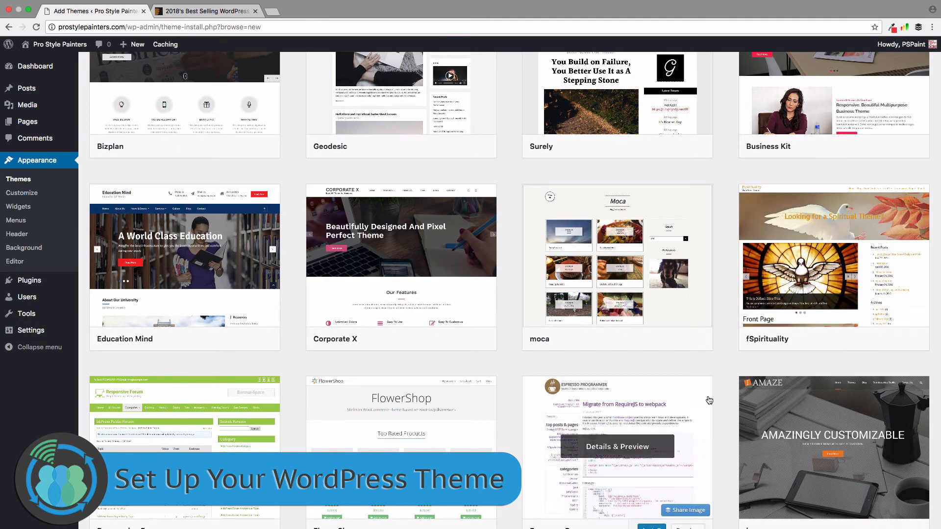
{"action": "scroll", "coordinate": [637, 406], "scroll_direction": "up", "scroll_amount": 3}
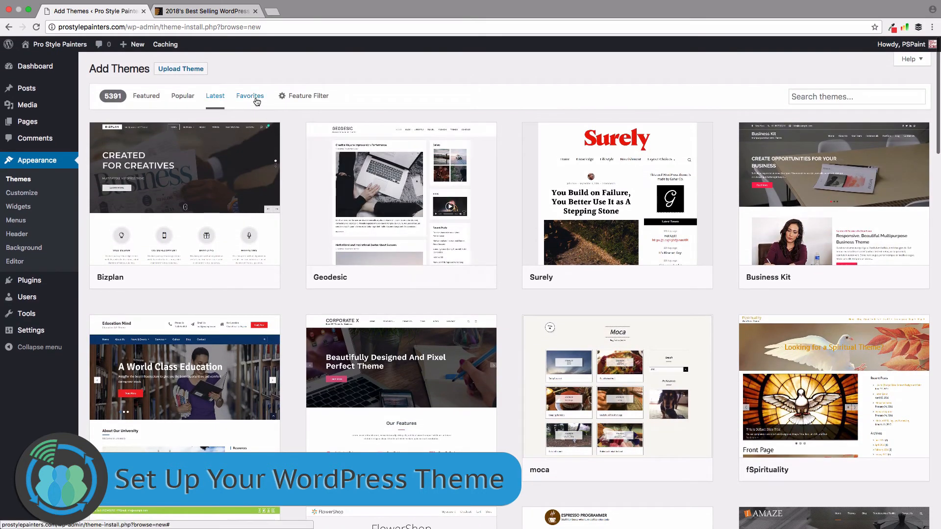
{"action": "left_click", "coordinate": [256, 101]}
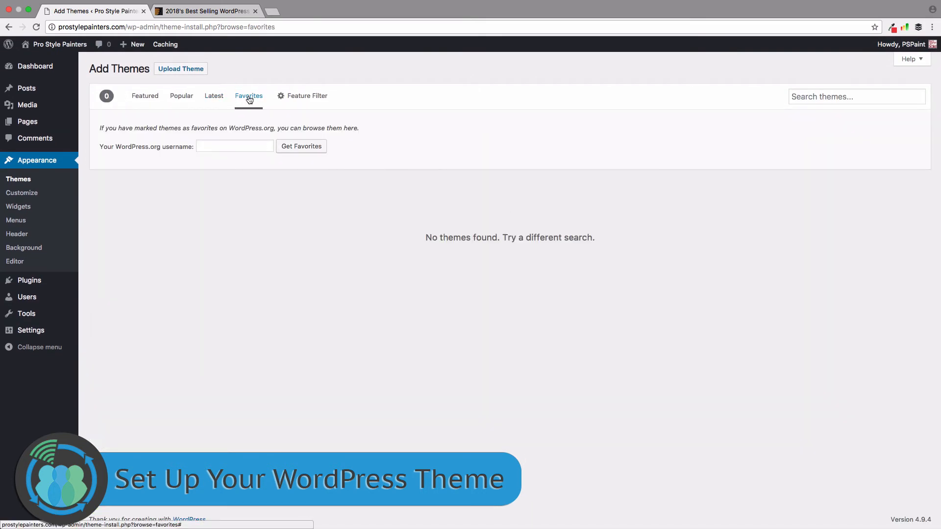
- Filter the theme catalog by the Grid Layout, Full Width Template and Food & Drink features
{"action": "left_click", "coordinate": [313, 97]}
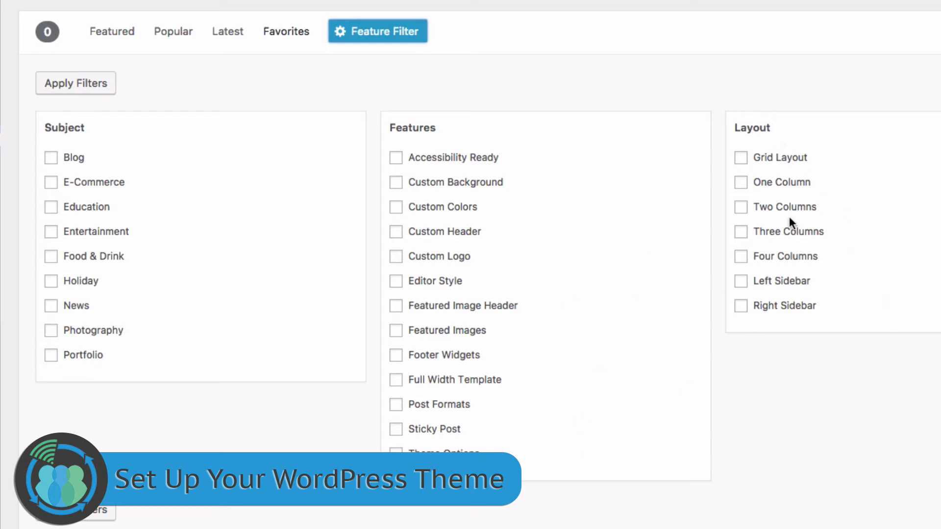
{"action": "left_click", "coordinate": [740, 158]}
{"action": "left_click", "coordinate": [741, 160]}
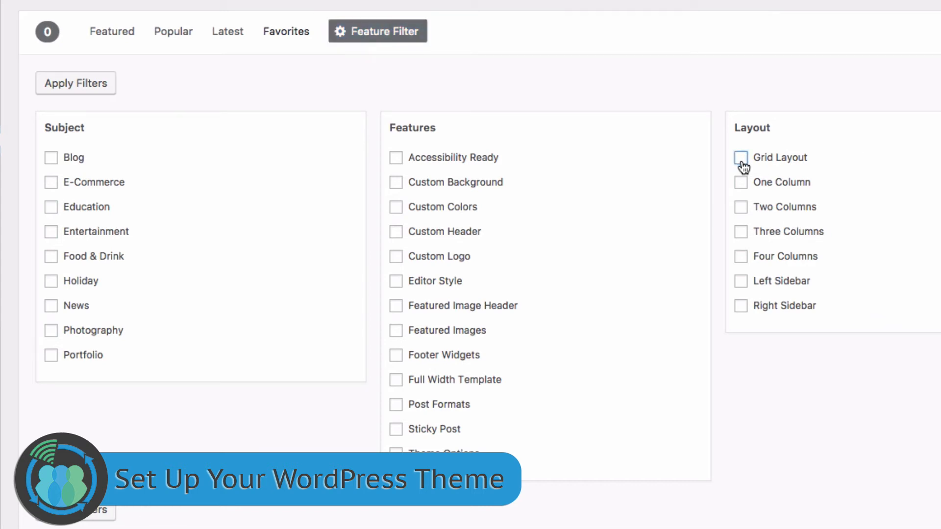
{"action": "left_click", "coordinate": [741, 160]}
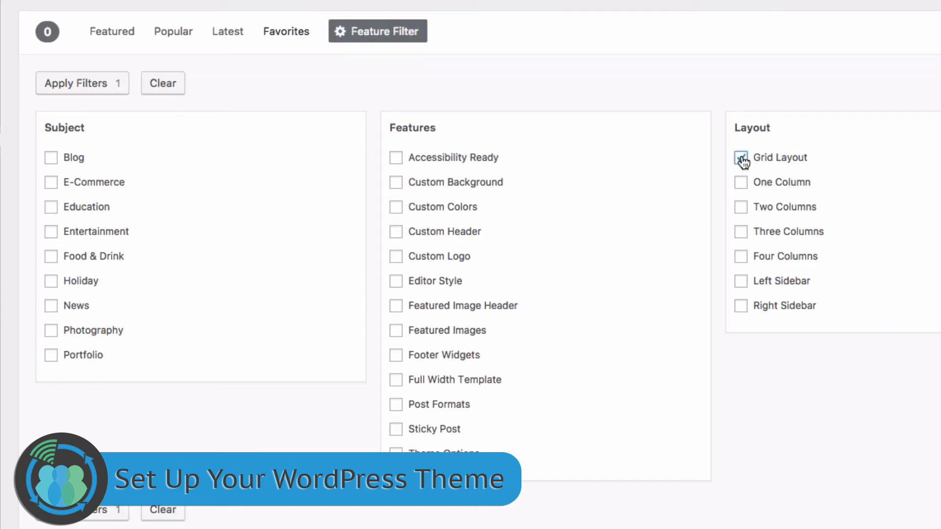
{"action": "left_click", "coordinate": [396, 381]}
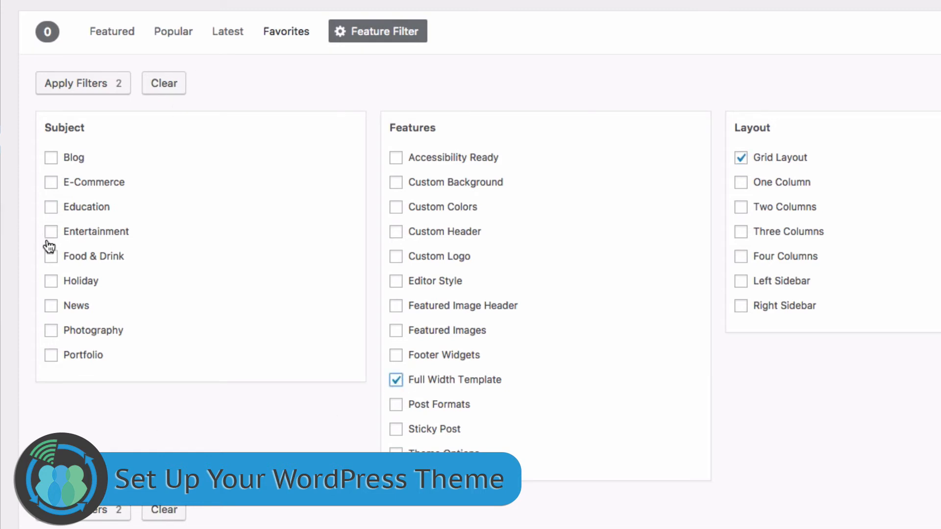
{"action": "left_click", "coordinate": [49, 257]}
{"action": "left_click", "coordinate": [102, 81]}
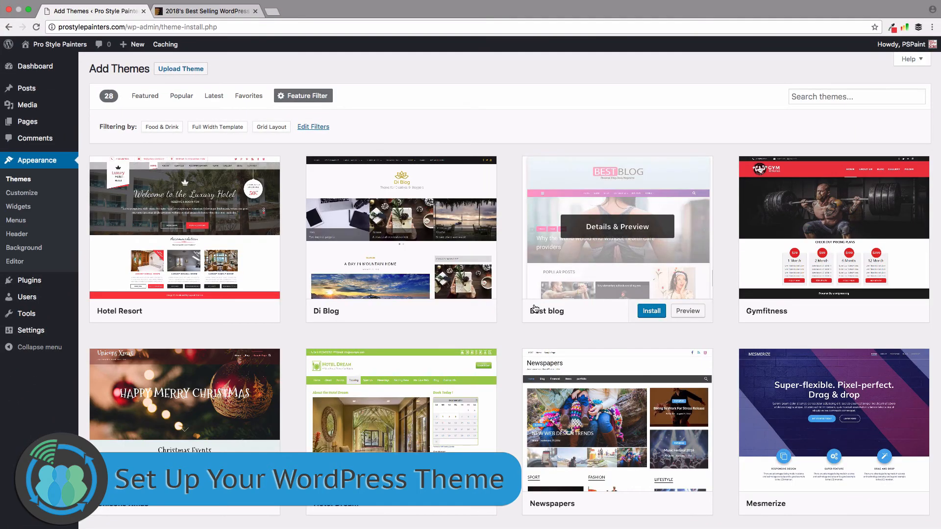
- Look through the filtered themes, and return to the start of the results
{"action": "scroll", "coordinate": [535, 314], "scroll_direction": "down", "scroll_amount": 1}
{"action": "scroll", "coordinate": [534, 313], "scroll_direction": "down", "scroll_amount": 5}
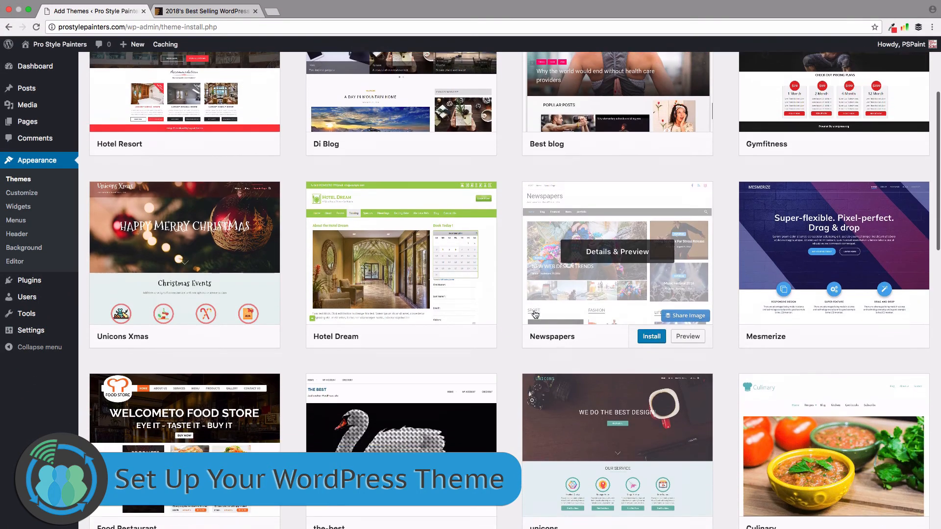
{"action": "scroll", "coordinate": [515, 339], "scroll_direction": "down", "scroll_amount": 4}
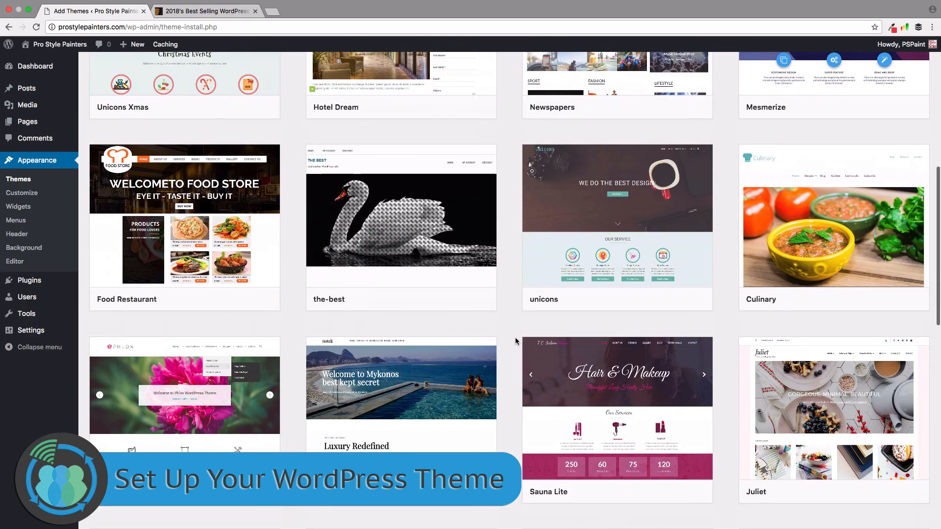
{"action": "scroll", "coordinate": [515, 340], "scroll_direction": "down", "scroll_amount": 6}
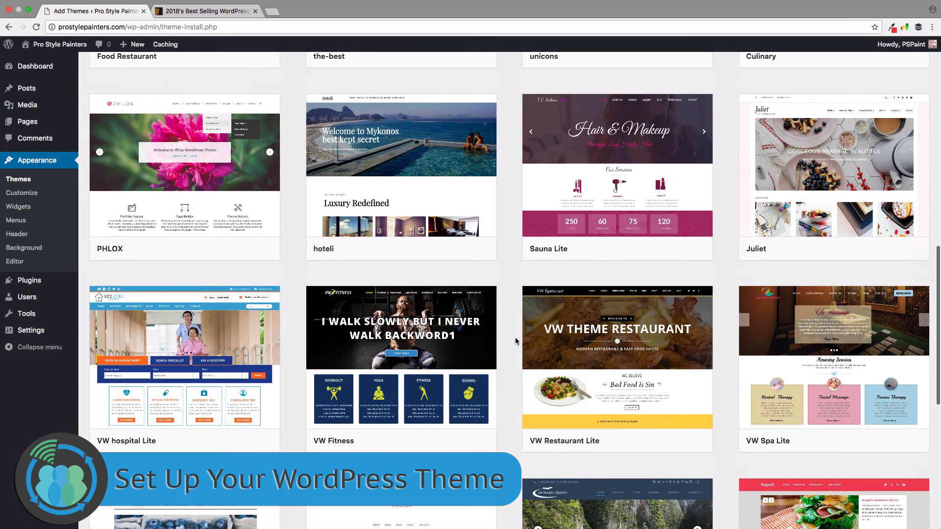
{"action": "scroll", "coordinate": [516, 337], "scroll_direction": "down", "scroll_amount": 1}
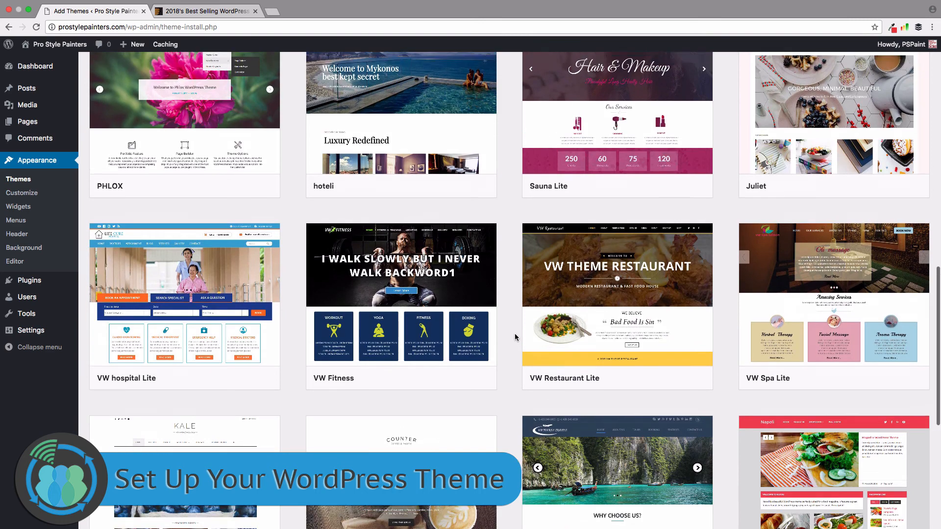
{"action": "scroll", "coordinate": [514, 333], "scroll_direction": "up", "scroll_amount": 15}
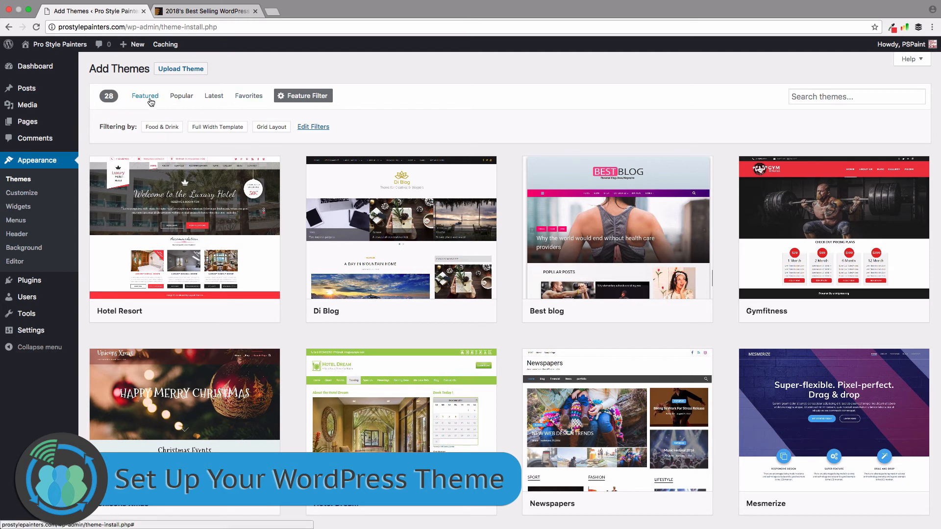
- Go to the site's installed themes, and show the details of the Twenty Seventeen theme
{"action": "left_click", "coordinate": [30, 181]}
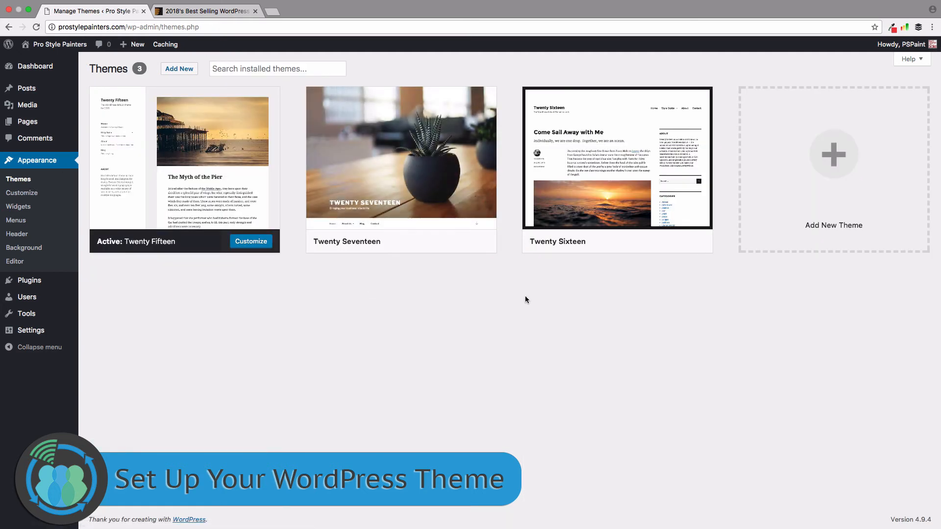
{"action": "left_click", "coordinate": [478, 122]}
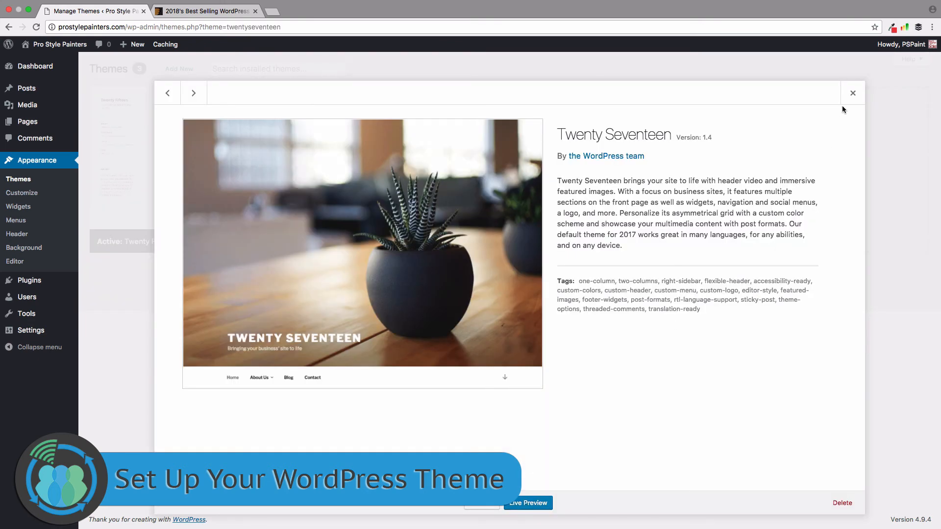